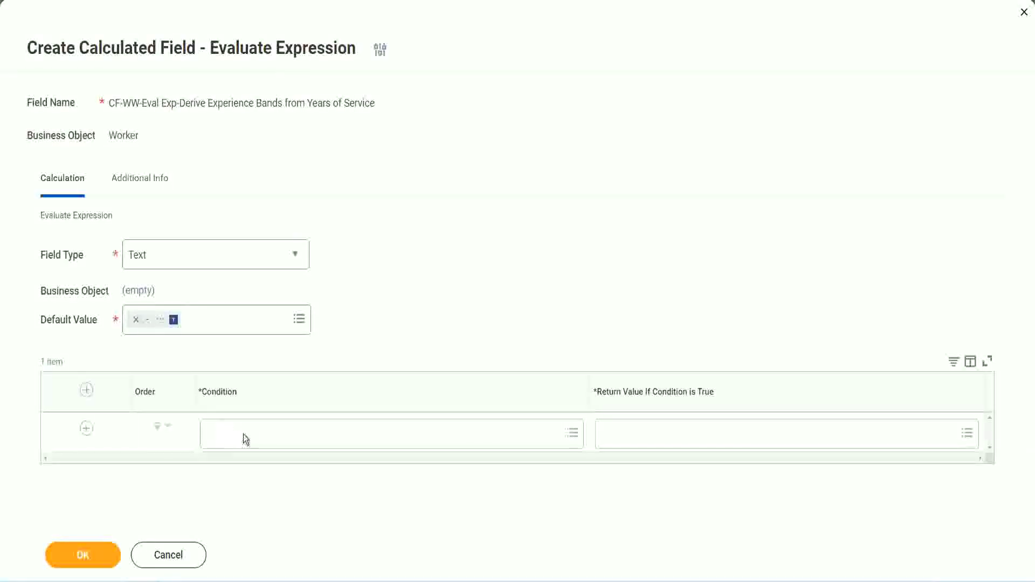
Copy the Field 1 name from the Notepad++ notes and set the first row's condition to CF-WW-TF-Length of Service between 0 and 7 years.
{"action": "left_click", "coordinate": [245, 438]}
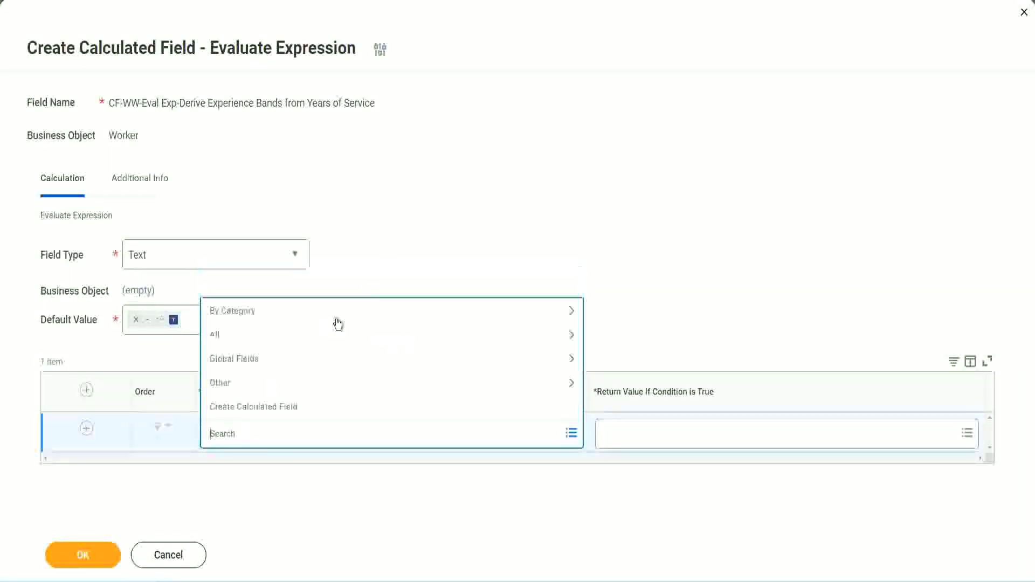
{"action": "left_click", "coordinate": [397, 246]}
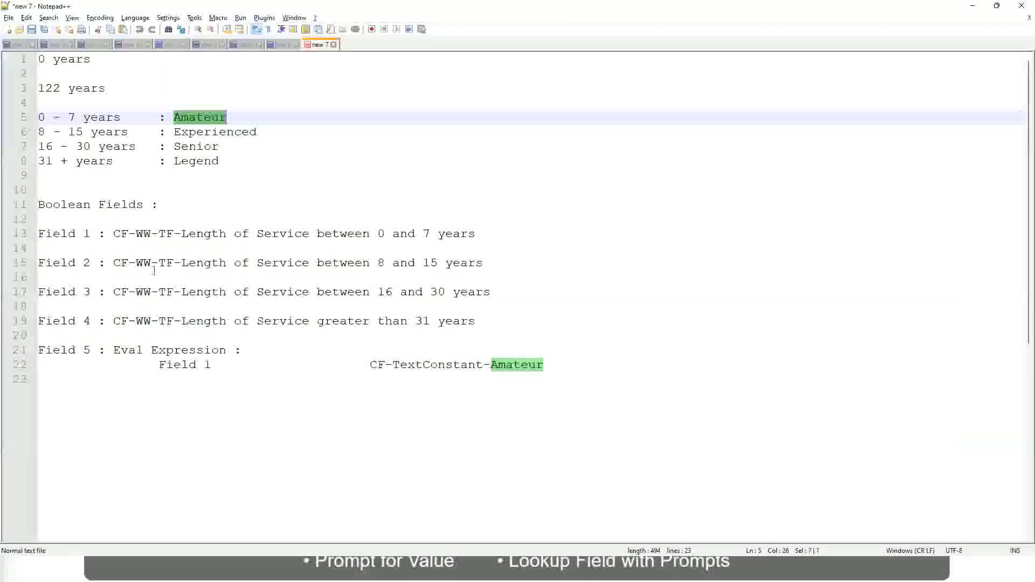
{"action": "double_click", "coordinate": [119, 234]}
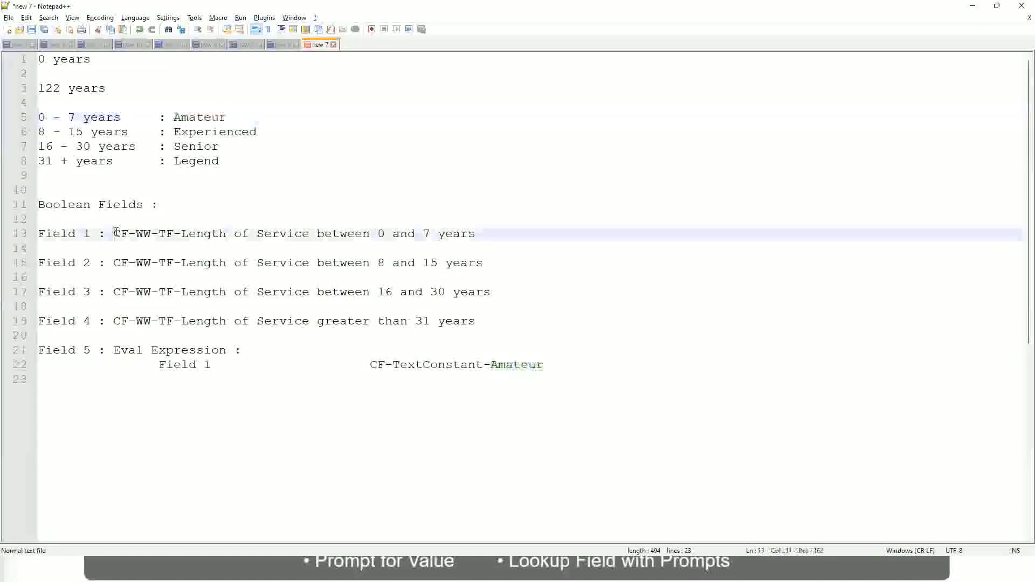
{"action": "left_click_drag", "start_coordinate": [179, 236], "coordinate": [477, 238]}
{"action": "key", "text": "ctrl+c"}
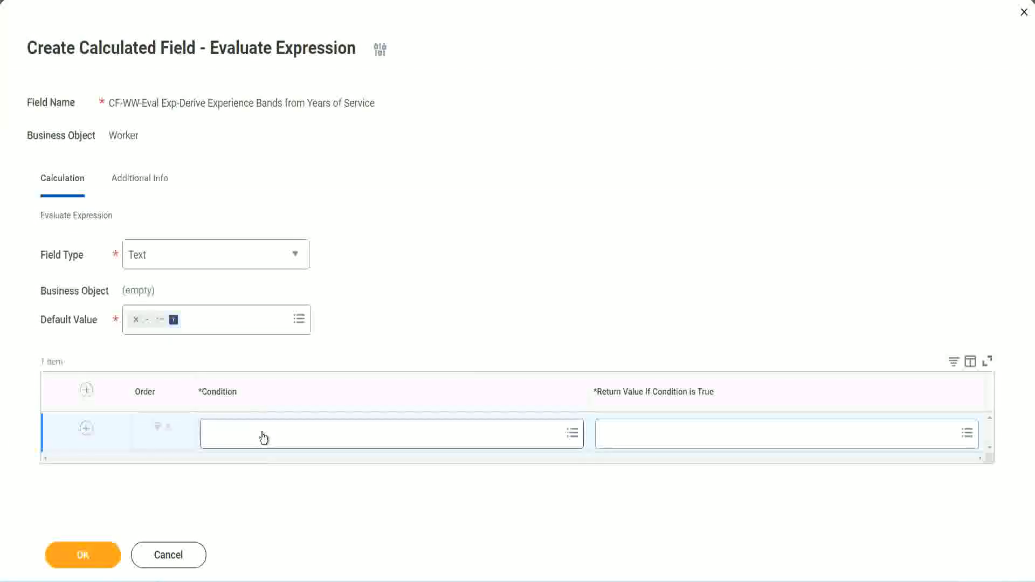
{"action": "left_click", "coordinate": [263, 437]}
{"action": "key", "text": "ctrl+v"}
{"action": "key", "text": "Return"}
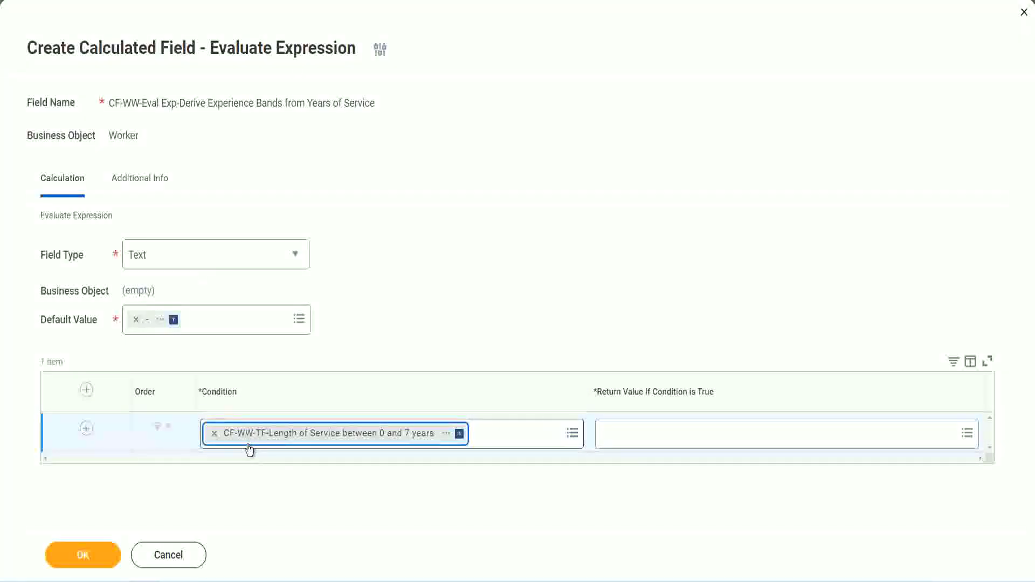
{"action": "left_click", "coordinate": [479, 300]}
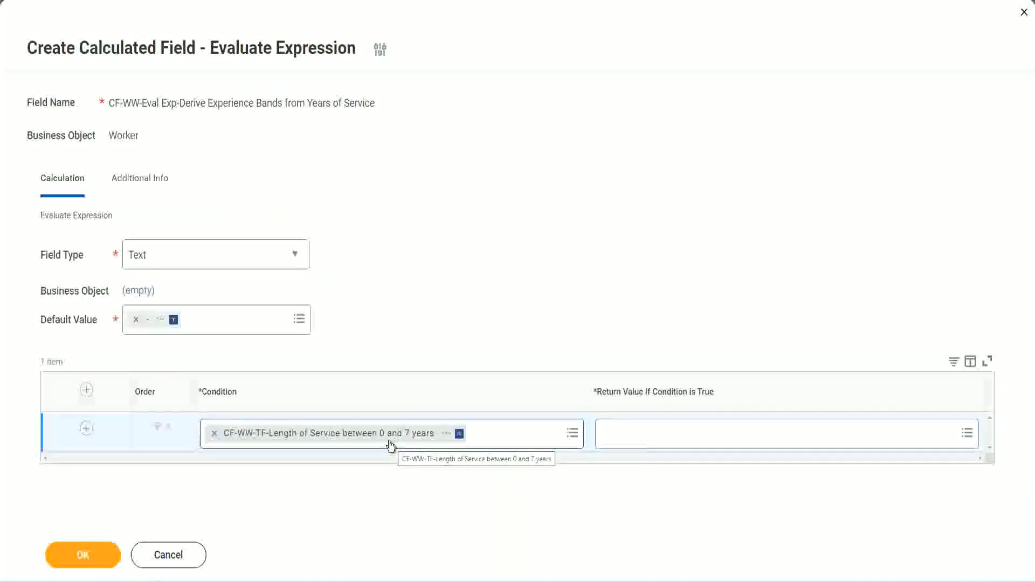
{"action": "left_click", "coordinate": [673, 443]}
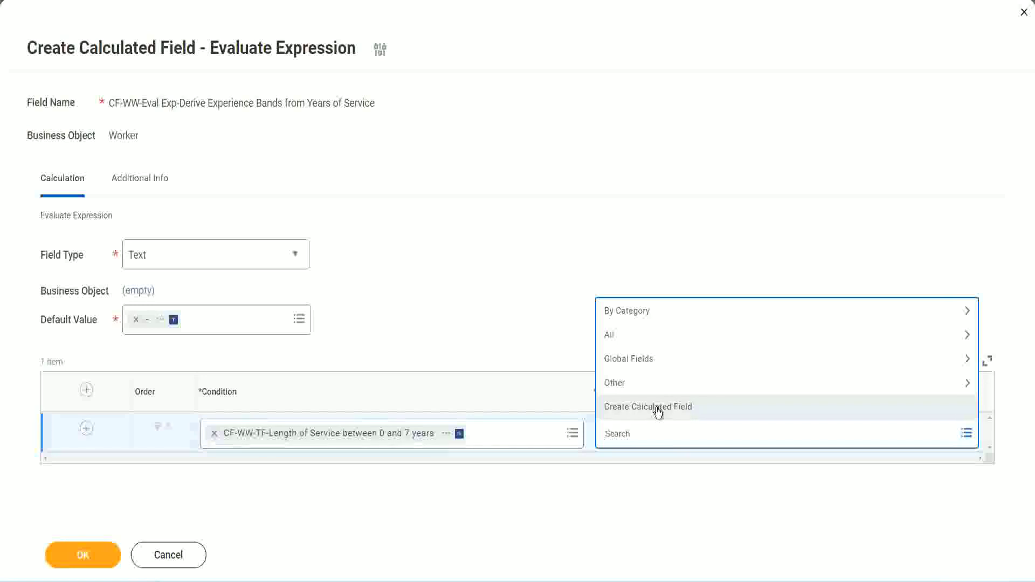
{"action": "left_click", "coordinate": [601, 268]}
{"action": "left_click", "coordinate": [624, 436]}
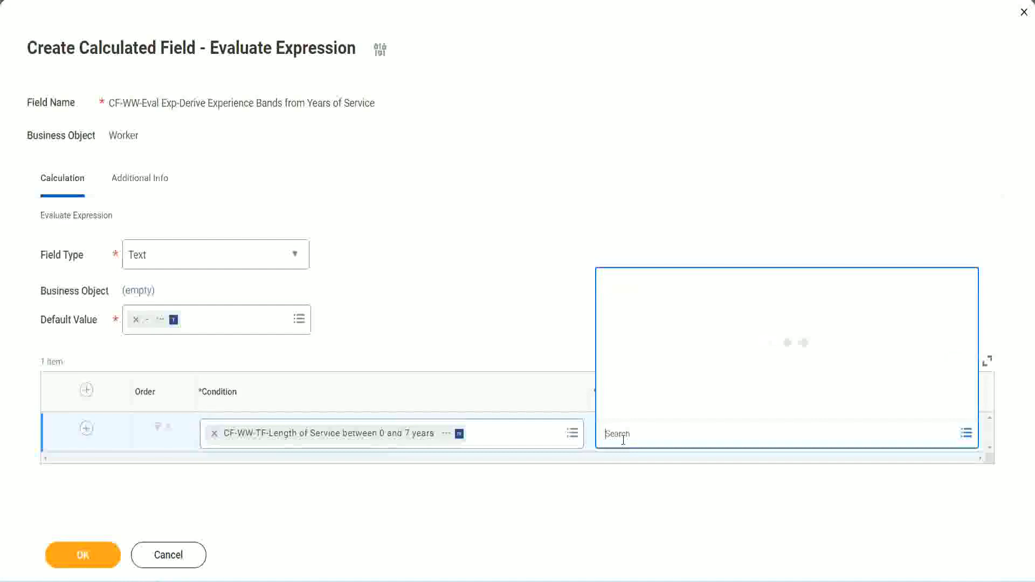
{"action": "type", "text": "Amaterue"}
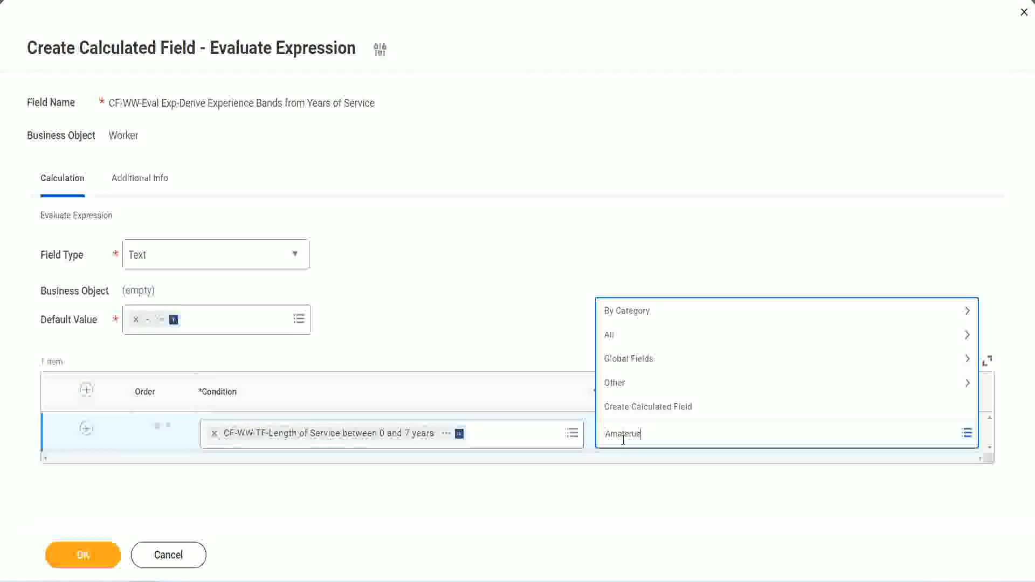
{"action": "left_click", "coordinate": [523, 313]}
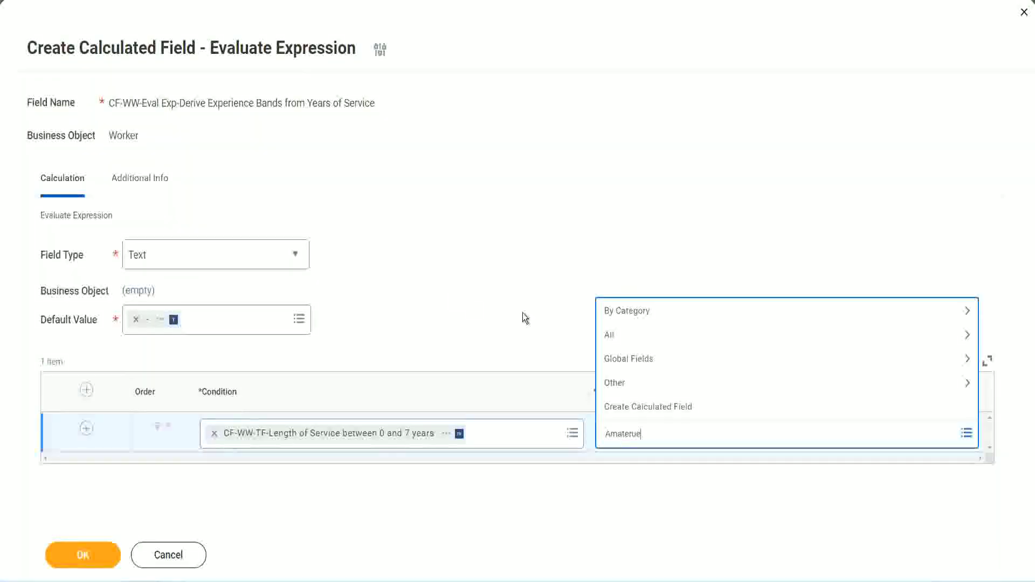
{"action": "left_click", "coordinate": [653, 445]}
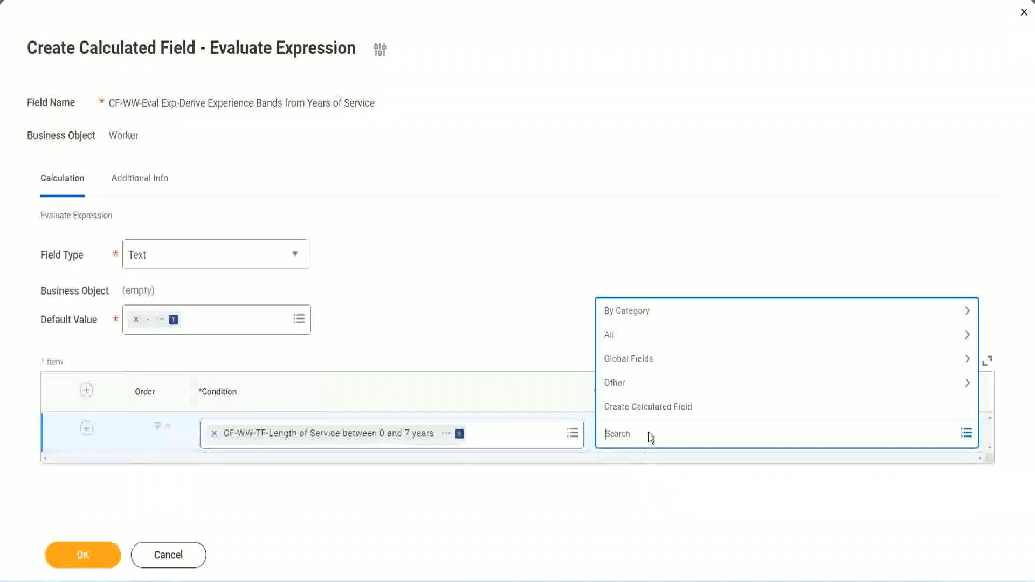
{"action": "left_click", "coordinate": [522, 313]}
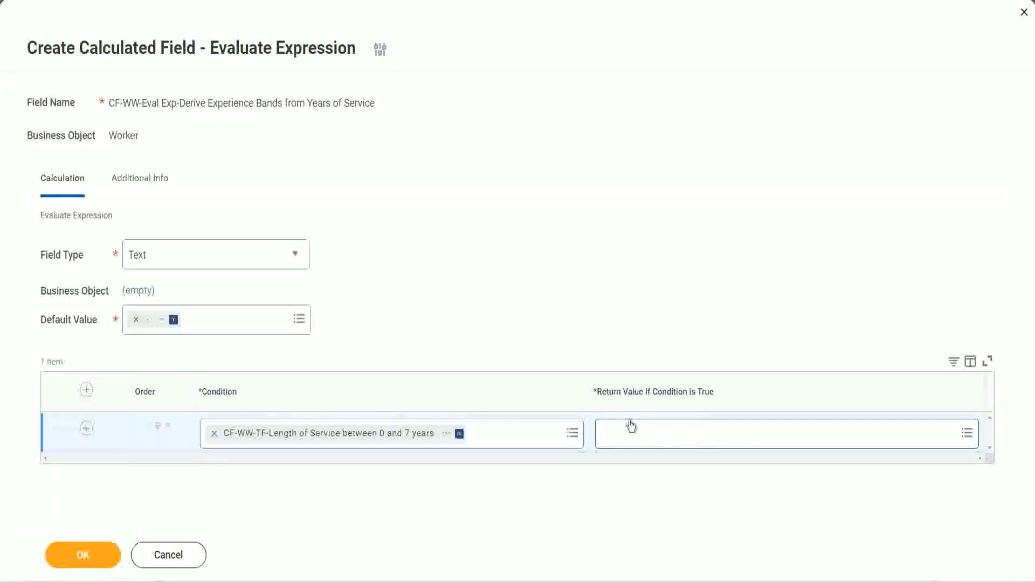
Create a new calculated field for the first row's return value and name it CF-WW-TC-Amateur.
{"action": "left_click", "coordinate": [671, 433]}
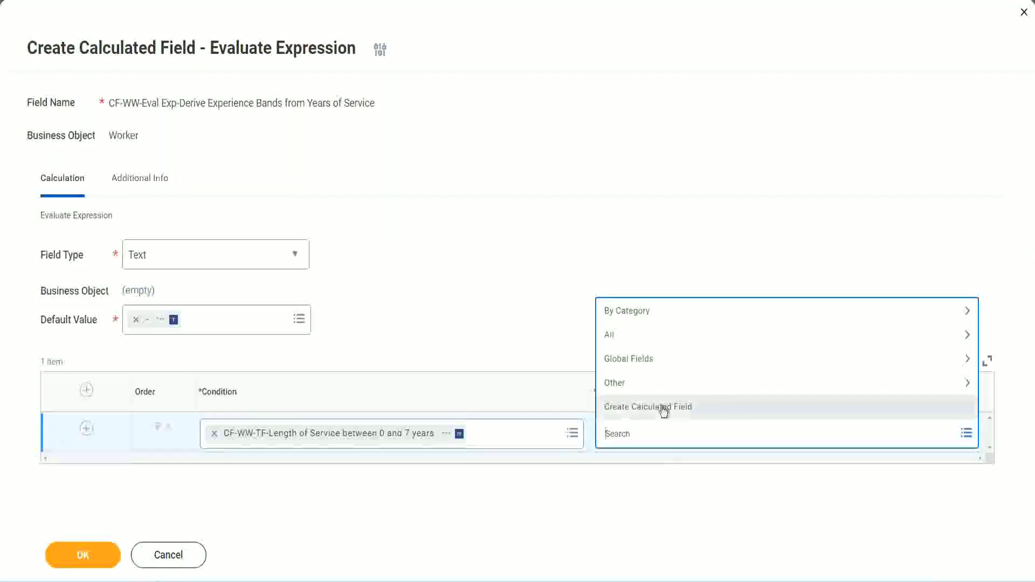
{"action": "left_click", "coordinate": [663, 409]}
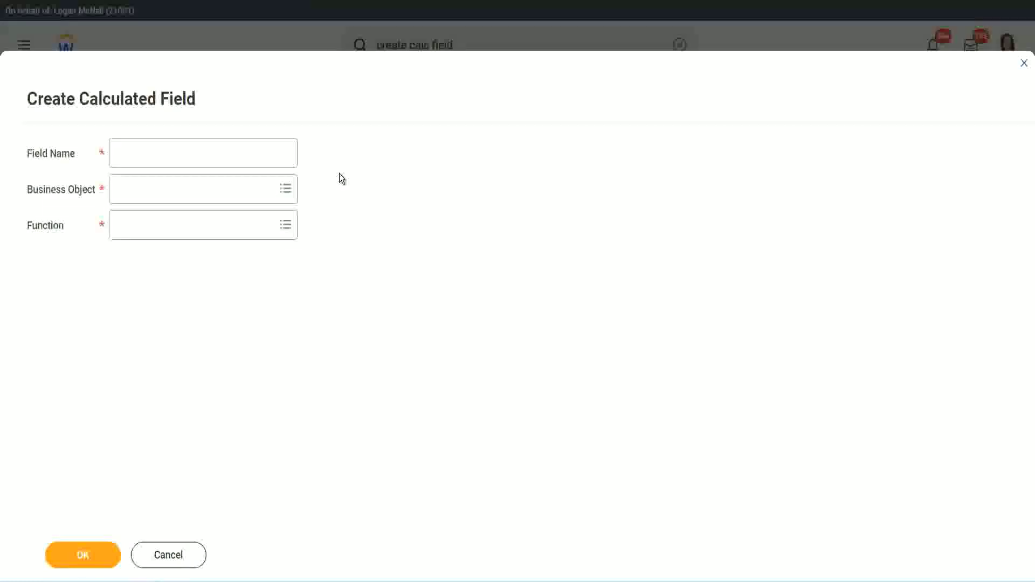
{"action": "left_click", "coordinate": [128, 154]}
{"action": "type", "text": "CF"}
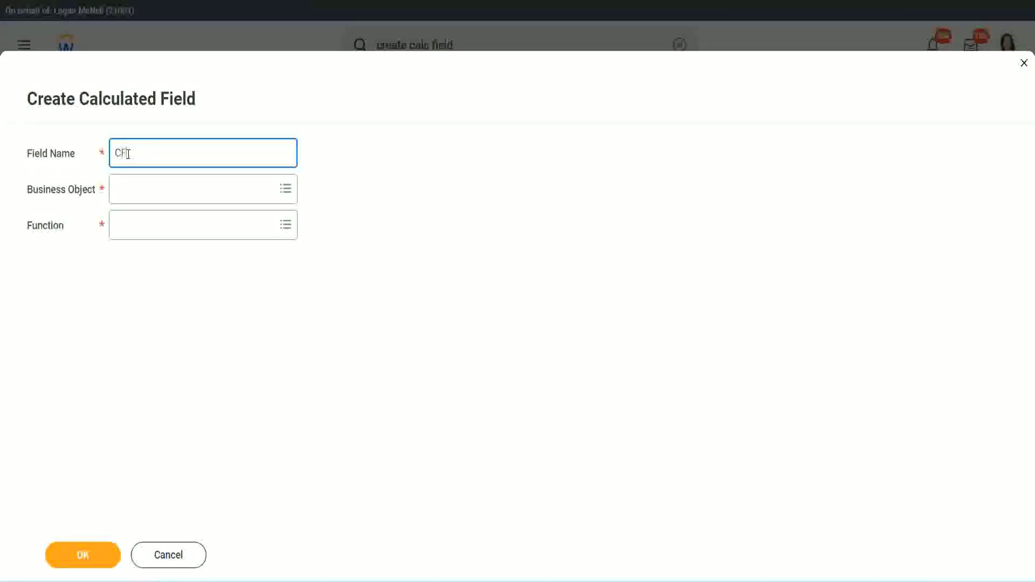
{"action": "type", "text": "_TC"}
{"action": "type", "text": "-Am"}
{"action": "type", "text": "ateur"}
{"action": "left_click", "coordinate": [128, 153]}
{"action": "type", "text": "-WW"}
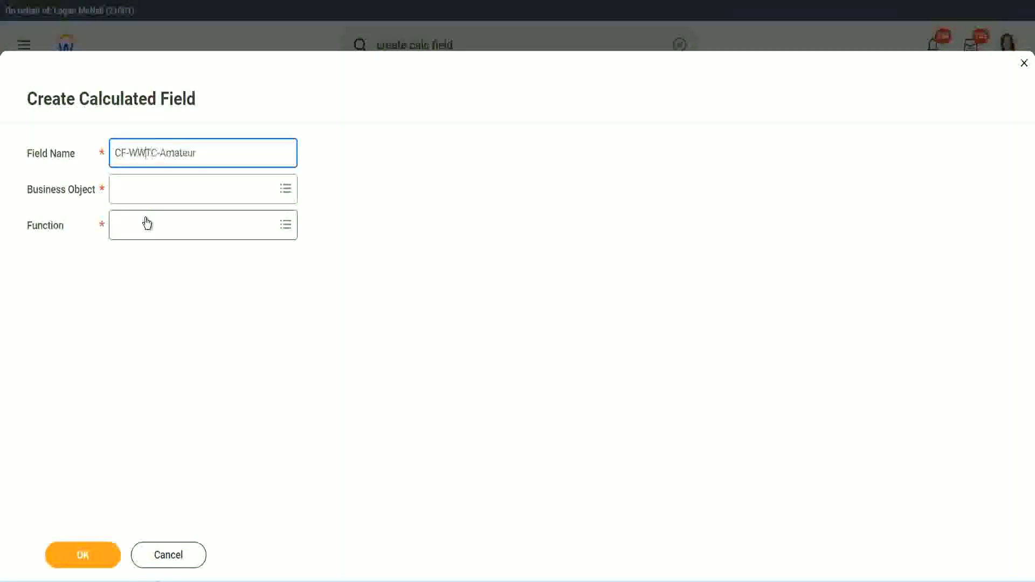
Set the new calculated field's business object to Global.
{"action": "left_click", "coordinate": [146, 189]}
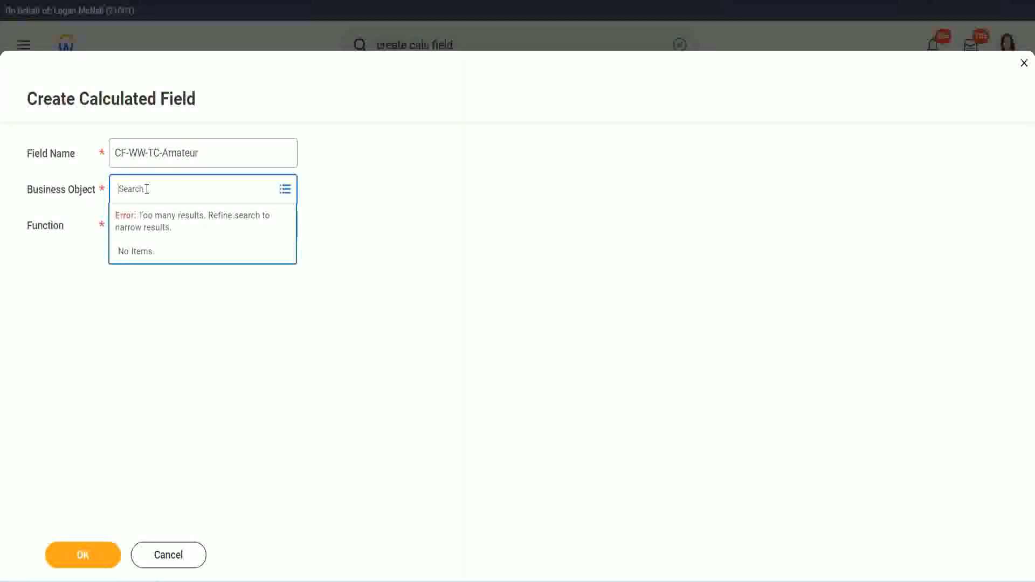
{"action": "type", "text": "worker"}
{"action": "key", "text": "BackSpace"}
{"action": "key", "text": "BackSpace"}
{"action": "type", "text": "global"}
{"action": "key", "text": "Return"}
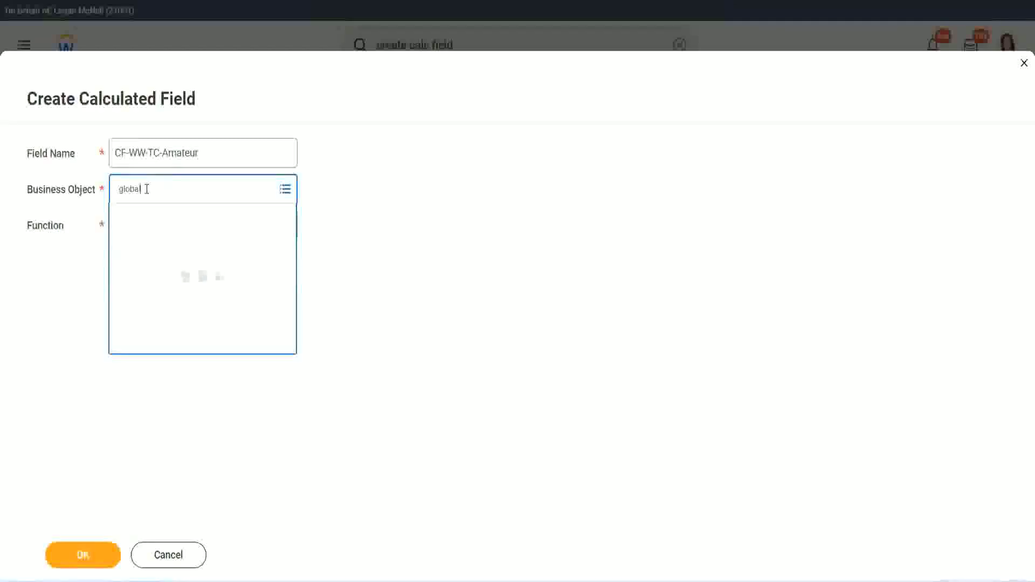
{"action": "left_click", "coordinate": [162, 258]}
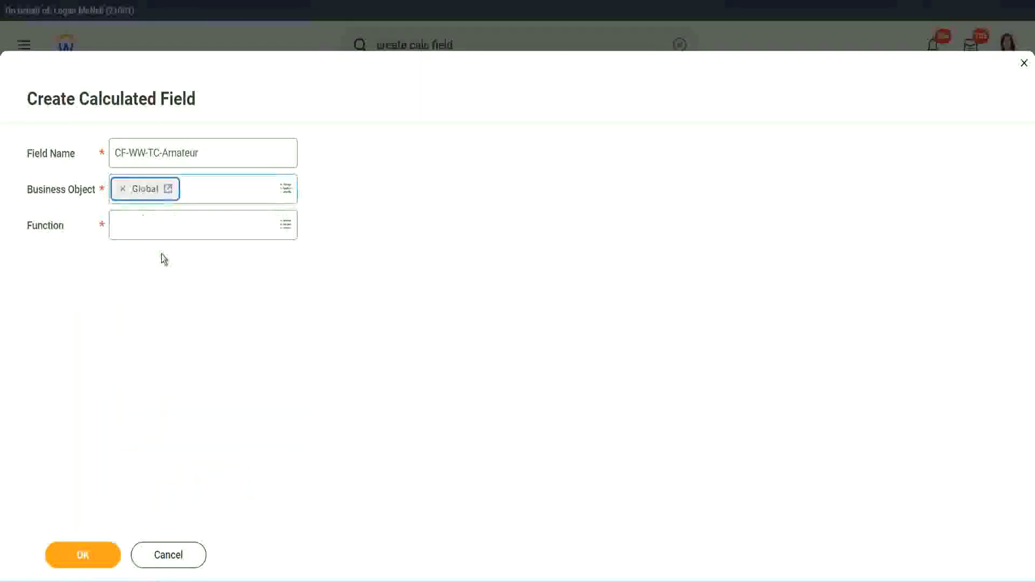
{"action": "left_click_drag", "start_coordinate": [205, 150], "coordinate": [35, 102]}
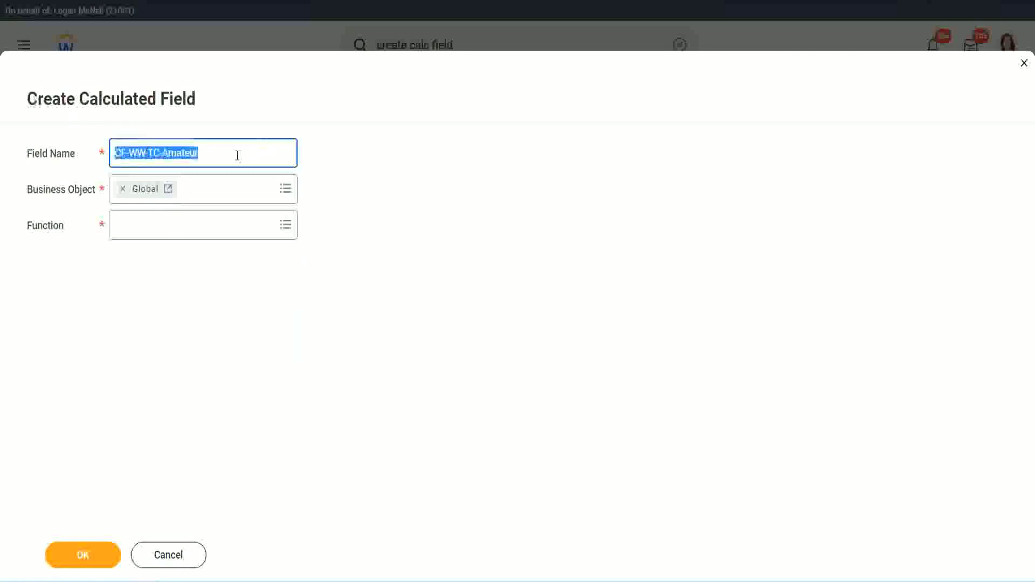
{"action": "left_click", "coordinate": [228, 155]}
{"action": "double_click", "coordinate": [178, 153]}
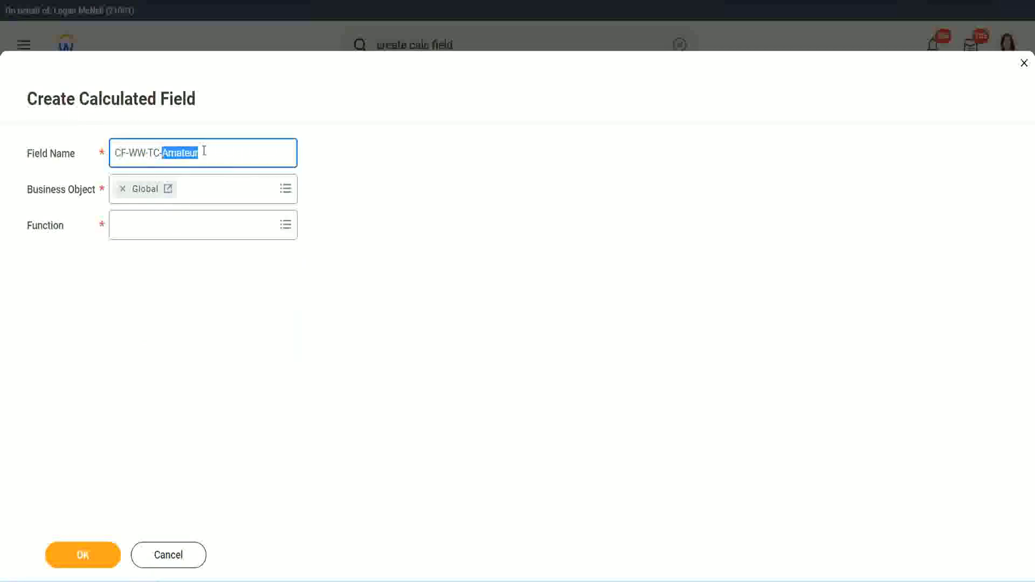
{"action": "left_click", "coordinate": [215, 150]}
{"action": "double_click", "coordinate": [194, 155]}
Choose Text Constant as the new calculated field's function and proceed to its definition.
{"action": "left_click", "coordinate": [142, 225]}
{"action": "type", "text": "text cons"}
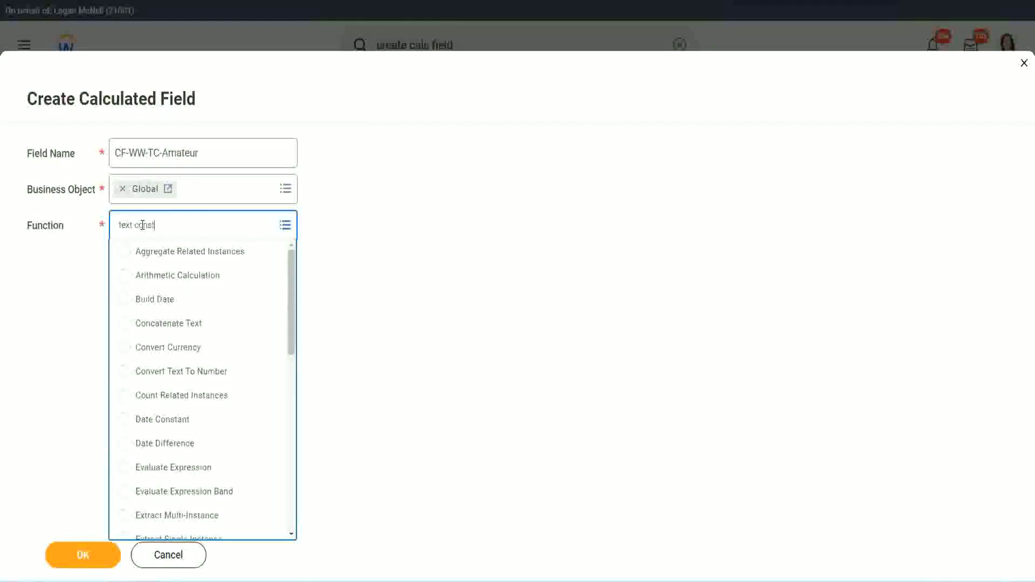
{"action": "type", "text": "t"}
{"action": "key", "text": "Return"}
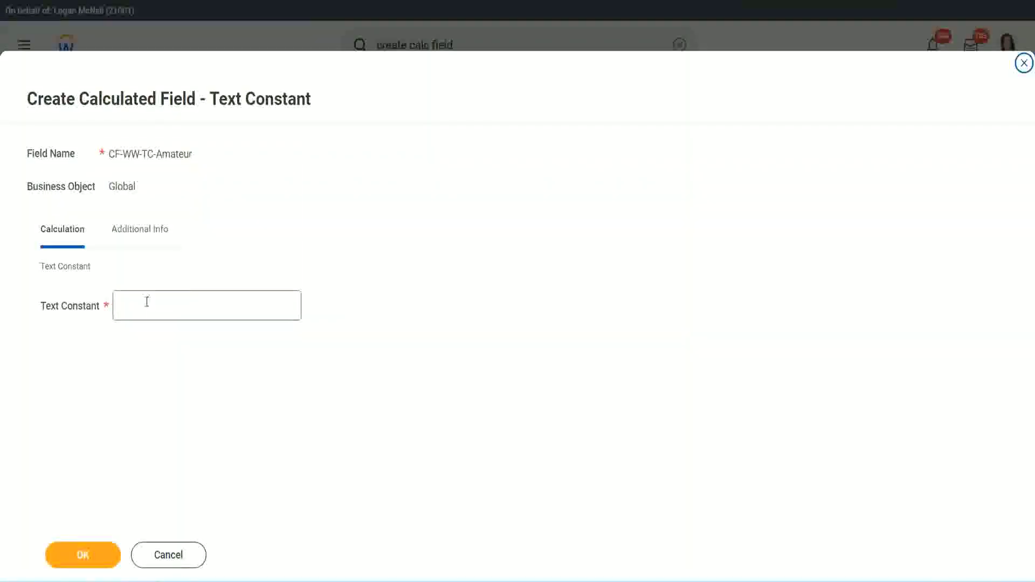
Set the text constant to Amateur and save the field as the first row's return value.
{"action": "left_click", "coordinate": [167, 303]}
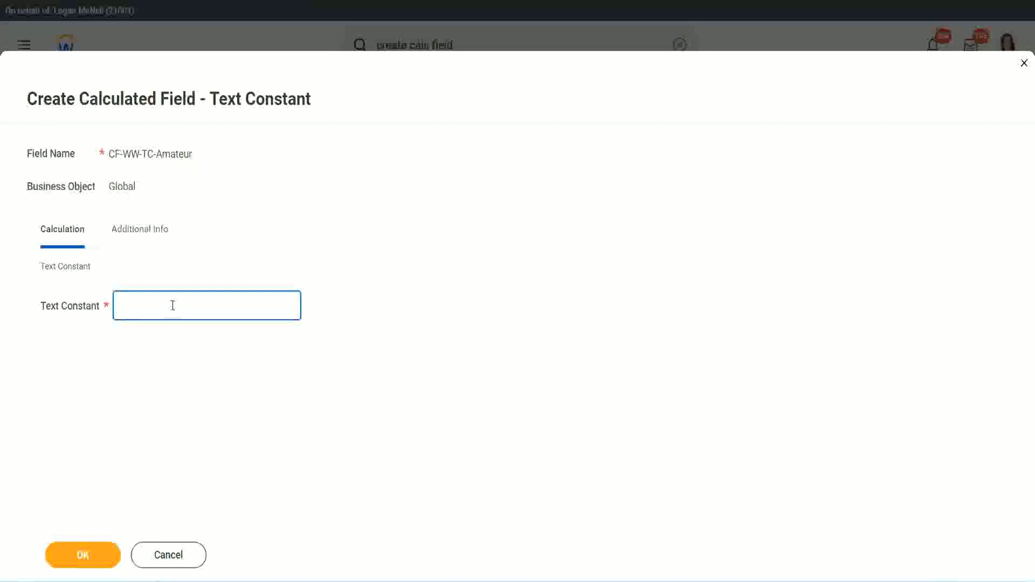
{"action": "type", "text": "Amateur"}
{"action": "left_click", "coordinate": [81, 555]}
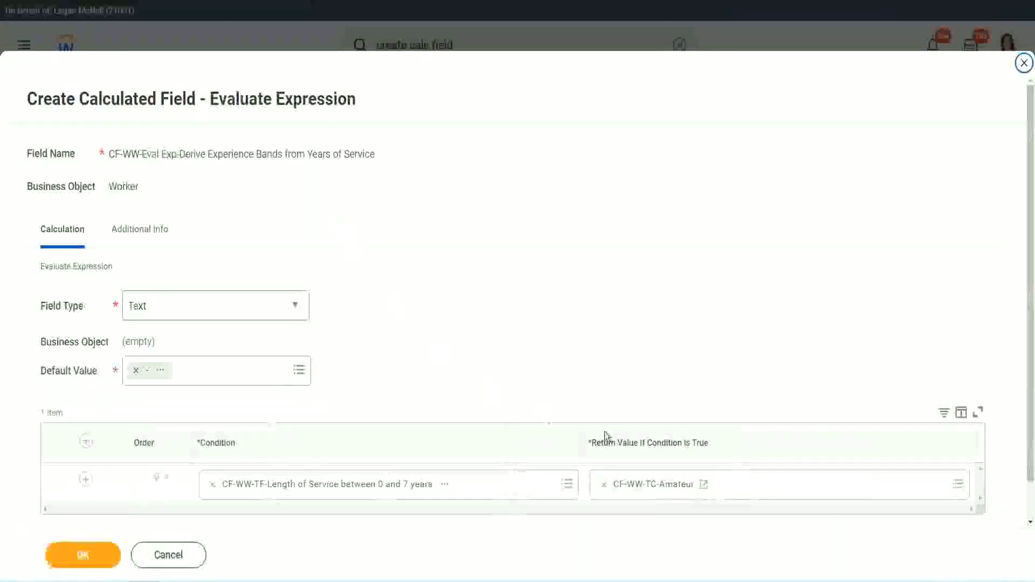
{"action": "right_click", "coordinate": [643, 488]}
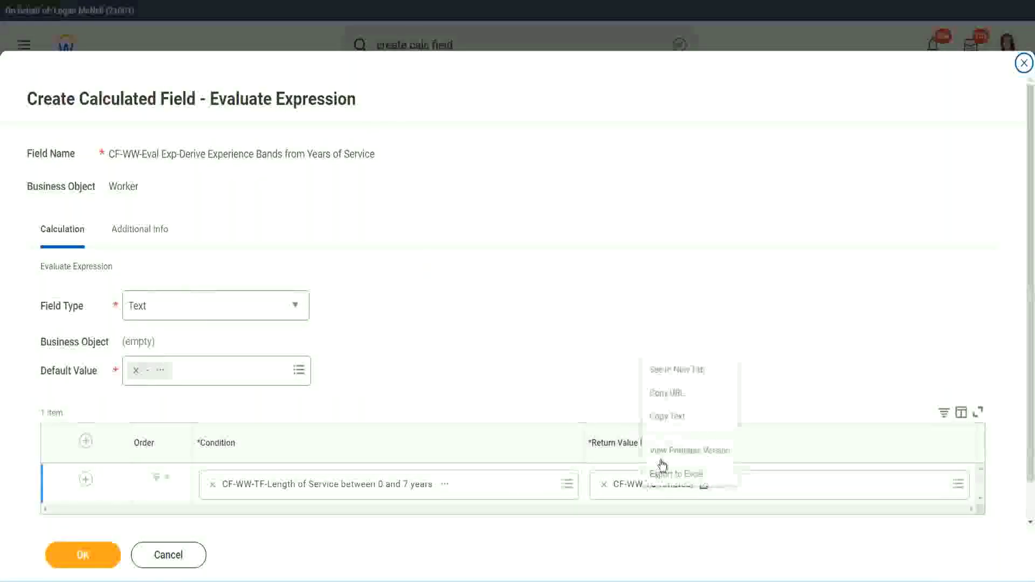
{"action": "left_click", "coordinate": [596, 441]}
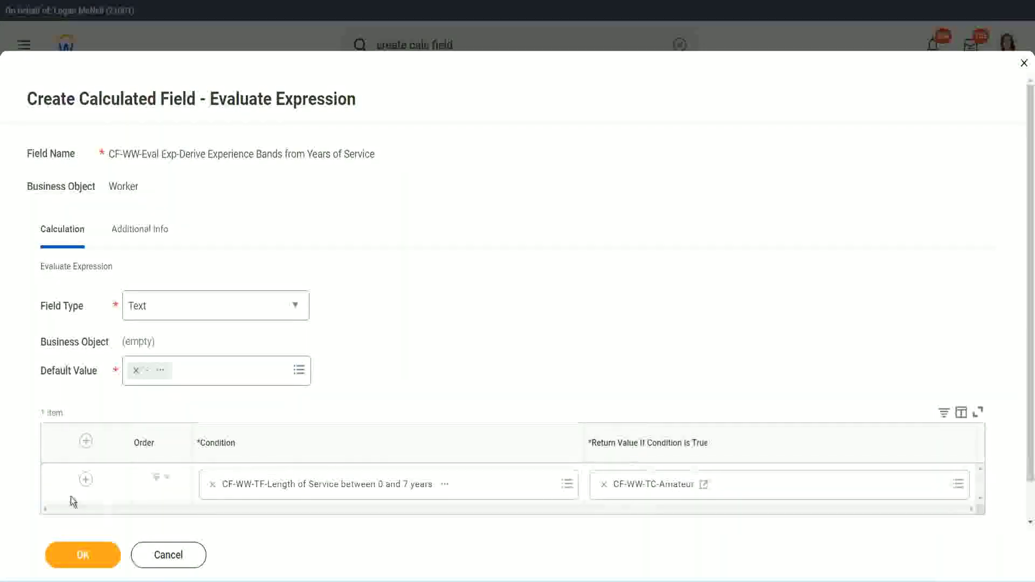
Add three empty rows below the first condition in the Evaluate Expression table.
{"action": "left_click", "coordinate": [82, 484]}
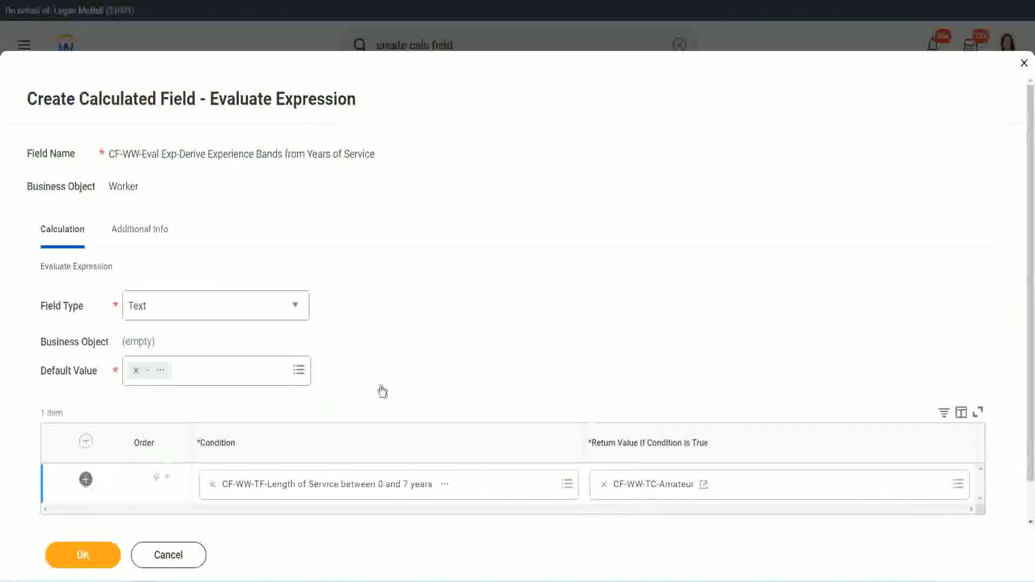
{"action": "scroll", "coordinate": [406, 379], "scroll_direction": "down", "scroll_amount": 2}
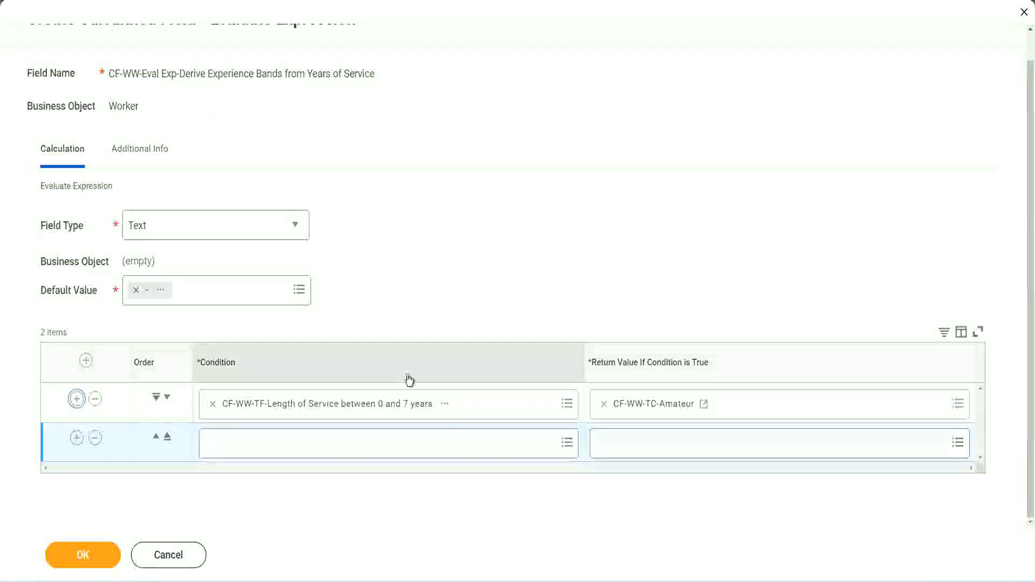
{"action": "left_click", "coordinate": [76, 439]}
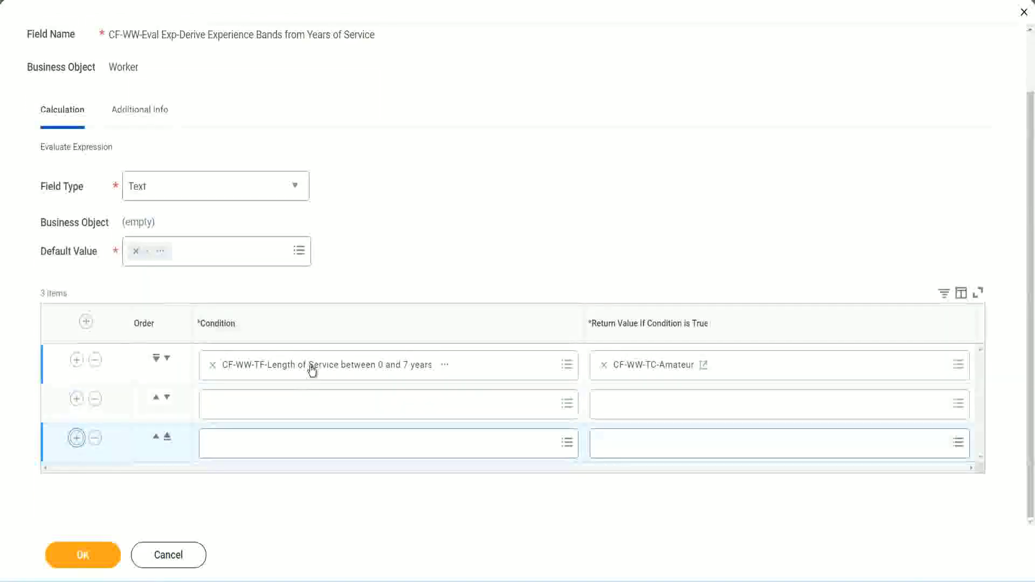
Search for cf-ww-tf fields and set the second row's condition to CF-WW-TF-Length of Service between 8 and 15 years.
{"action": "left_click", "coordinate": [255, 404]}
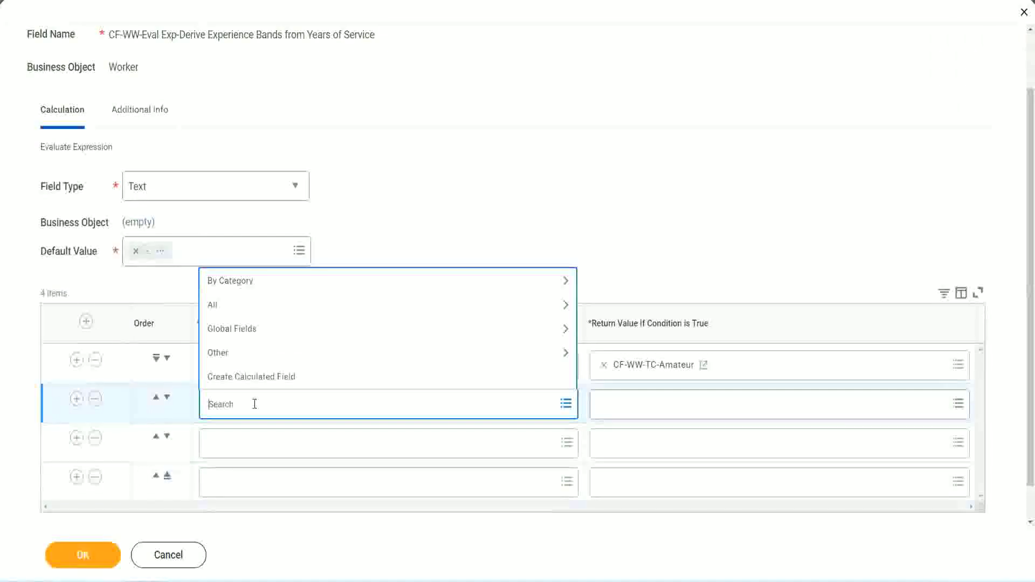
{"action": "type", "text": "cf-ww"}
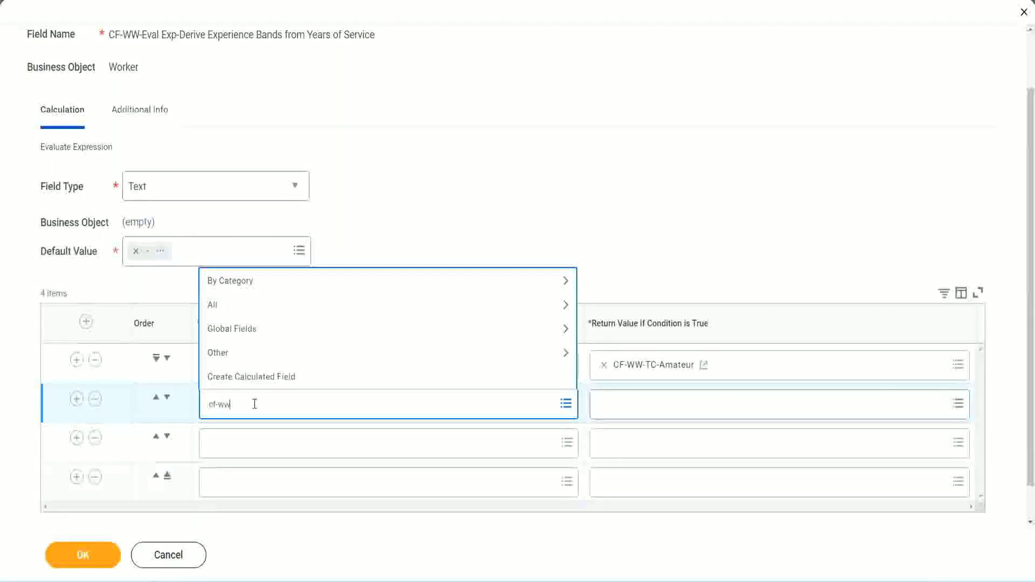
{"action": "type", "text": "-tf"}
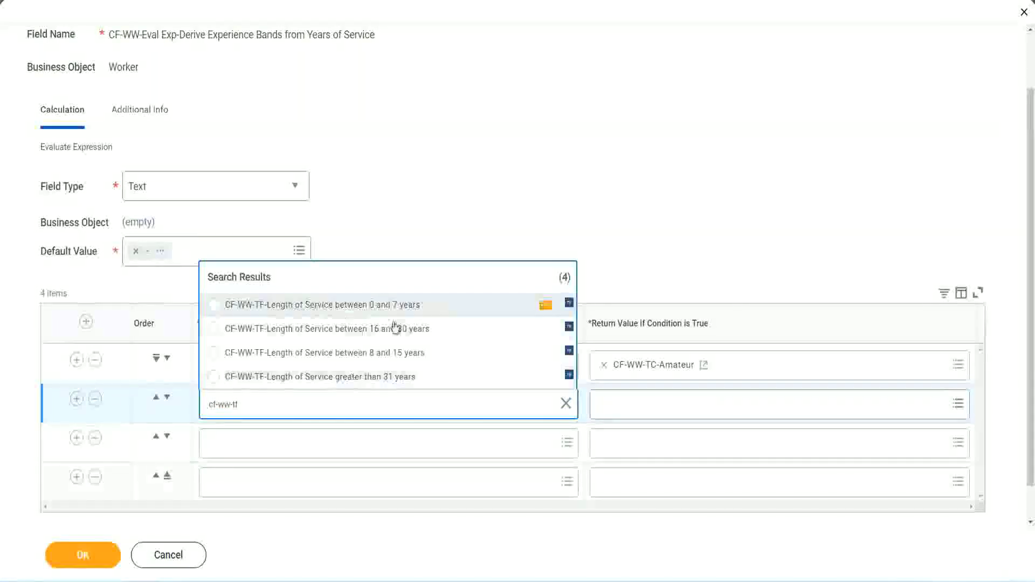
{"action": "left_click", "coordinate": [396, 356]}
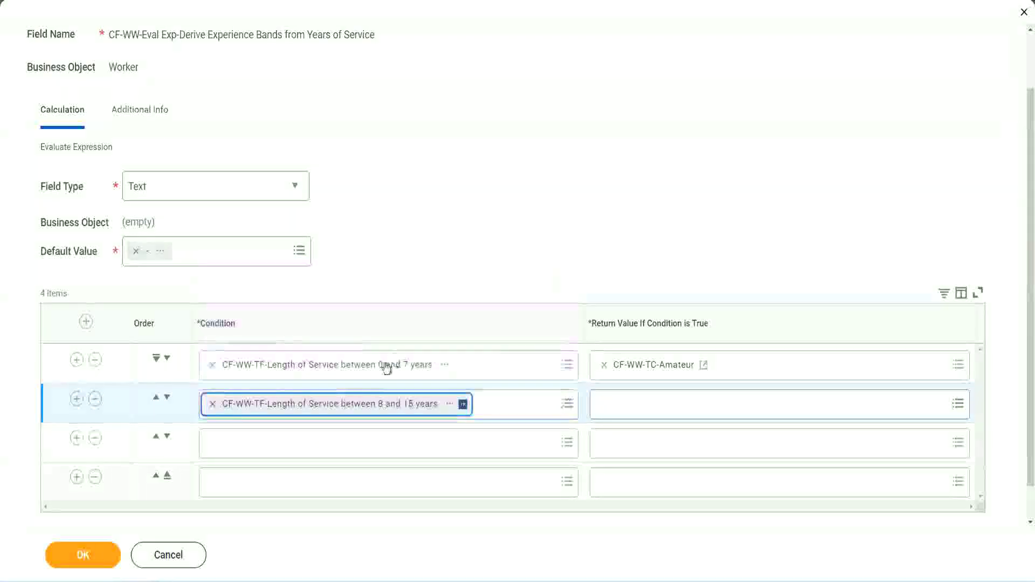
Search for cf-ww-tf fields and set the third row's condition to CF-WW-TF-Length of Service between 16 and 30 years.
{"action": "left_click", "coordinate": [261, 443]}
{"action": "type", "text": "cf"}
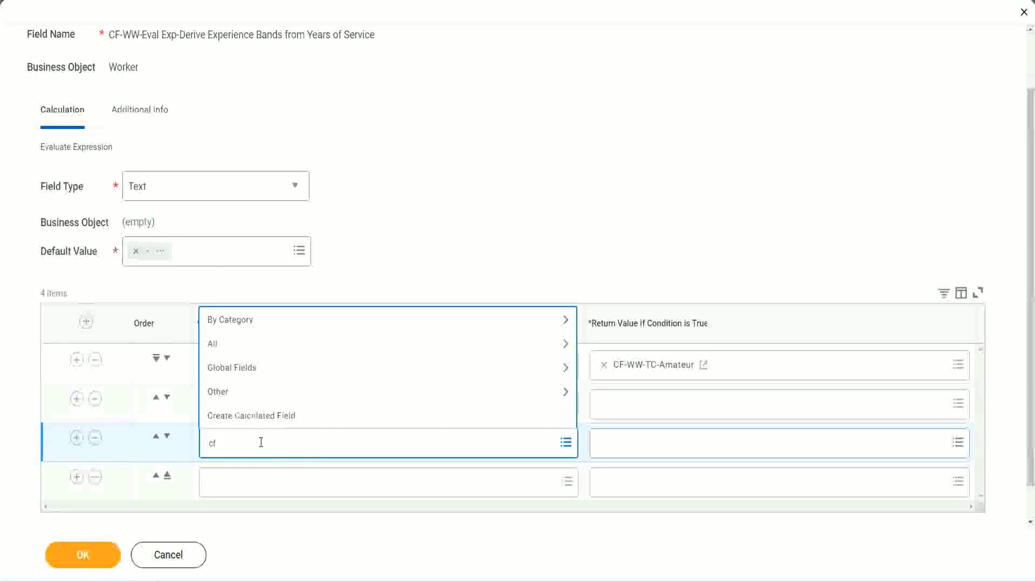
{"action": "type", "text": "-ww-tf"}
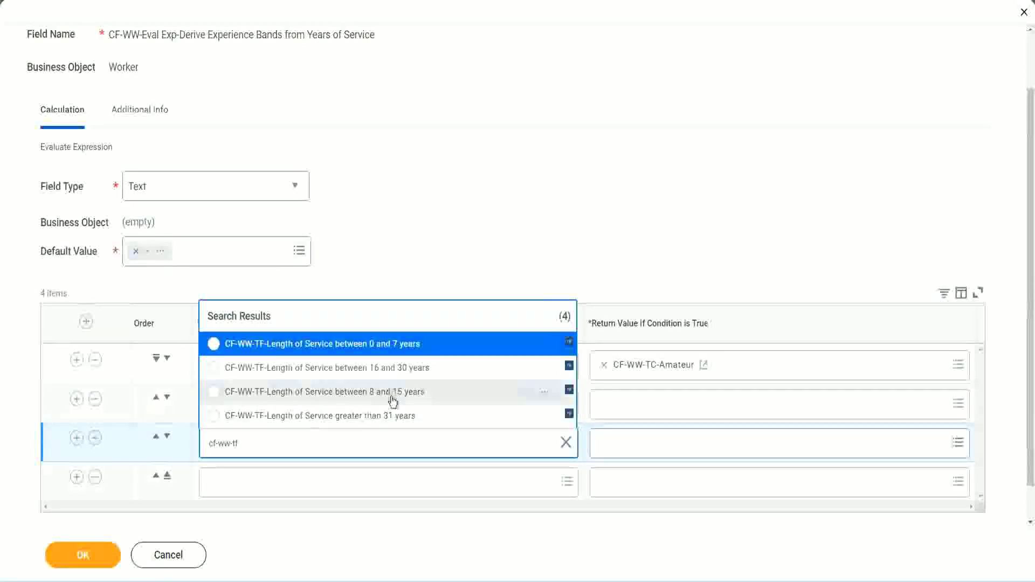
{"action": "left_click", "coordinate": [415, 368]}
Search for the tf 31 field and set the fourth row's condition to CF-WW-TF-Length of Service greater than 31 years.
{"action": "left_click", "coordinate": [244, 483]}
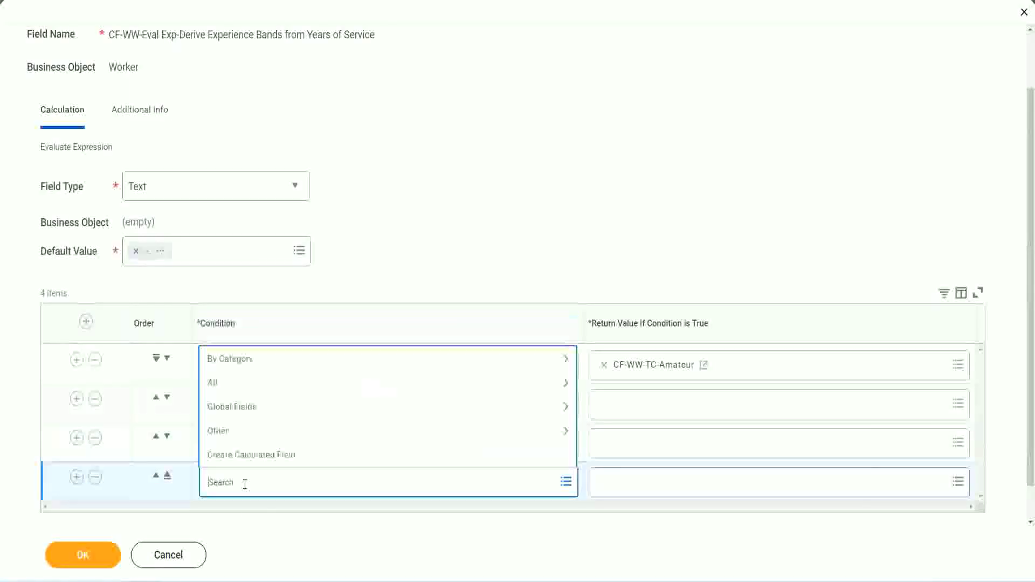
{"action": "type", "text": "cf-ww"}
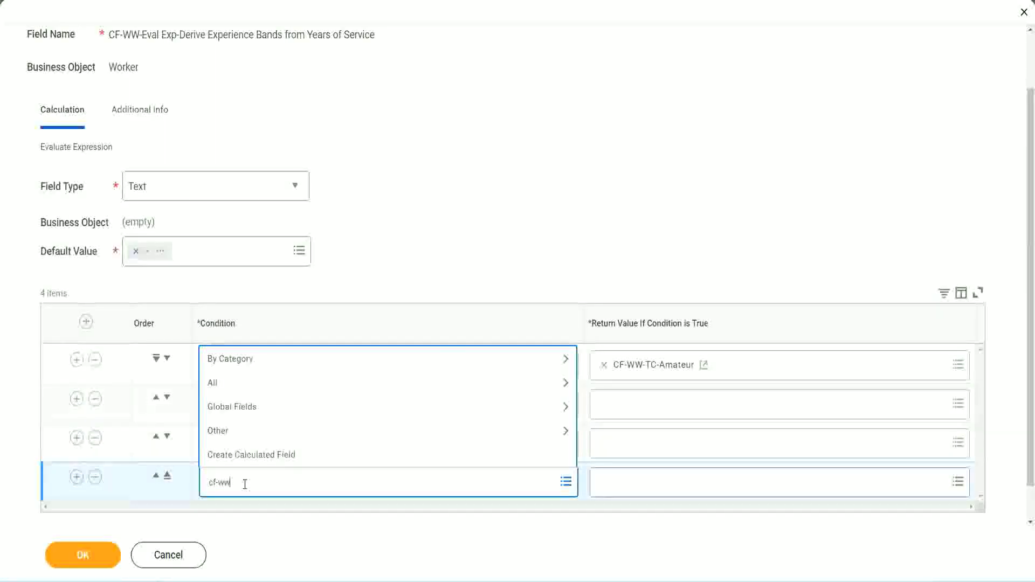
{"action": "type", "text": " tf 31"}
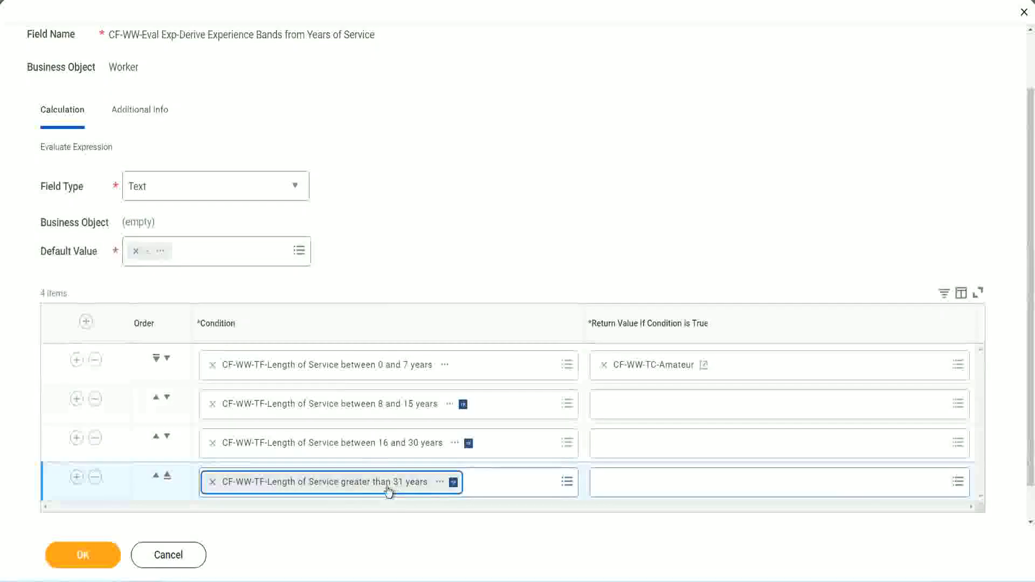
{"action": "left_click", "coordinate": [467, 227]}
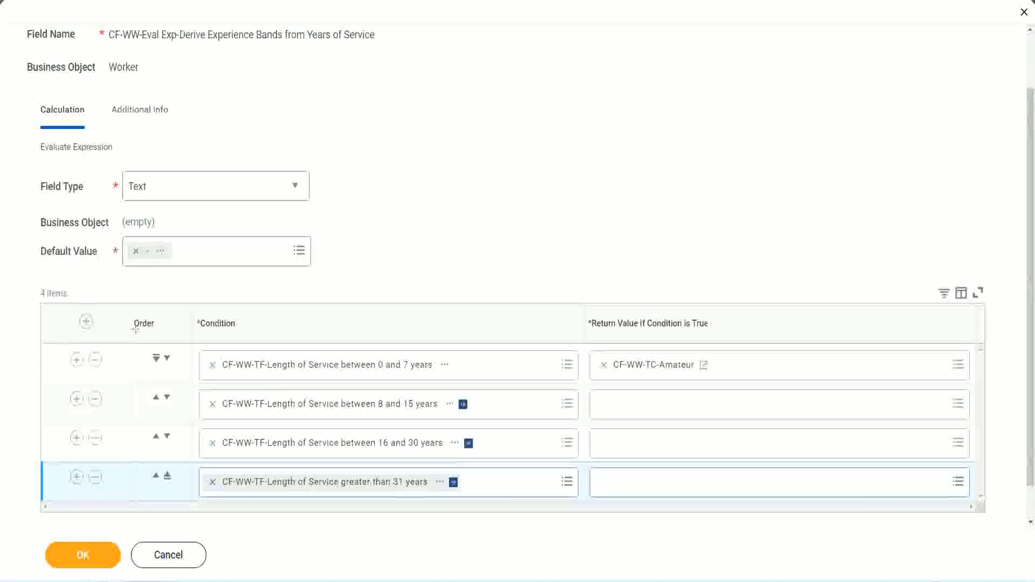
Try reordering the 8 to 15 years condition above and below the 0 to 7 years condition.
{"action": "left_click_drag", "start_coordinate": [116, 316], "coordinate": [114, 426]}
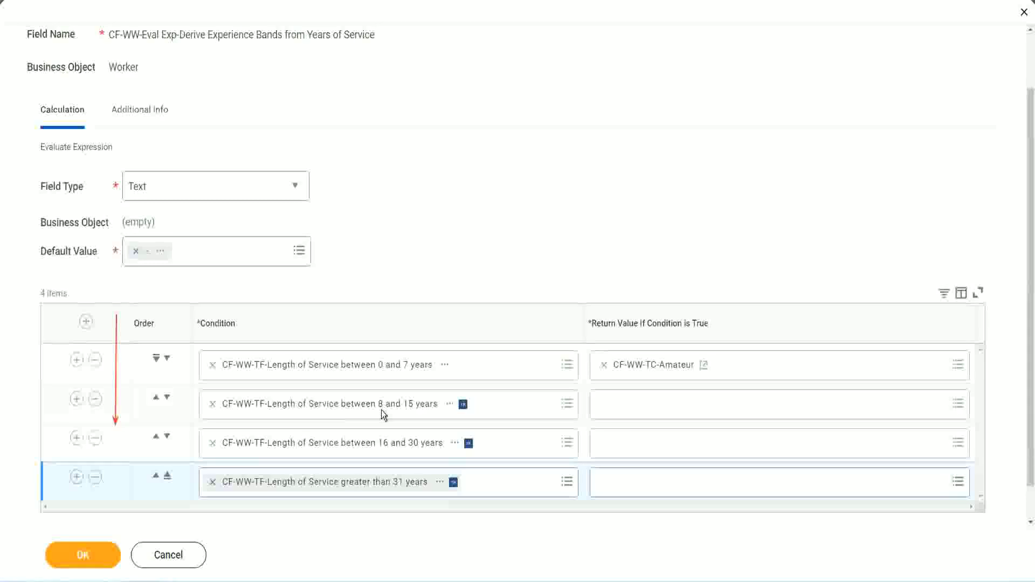
{"action": "left_click", "coordinate": [156, 399]}
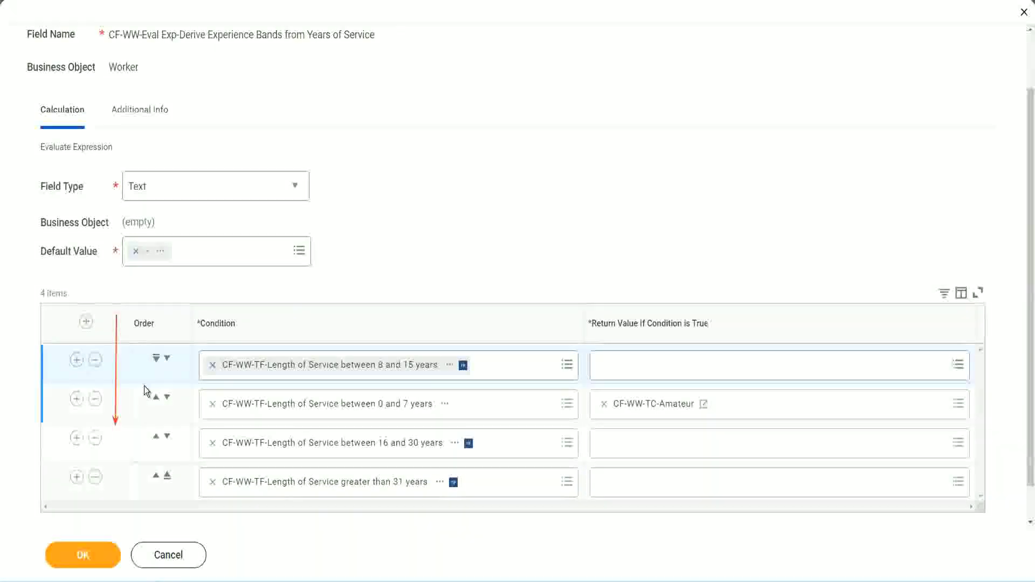
{"action": "left_click", "coordinate": [167, 359]}
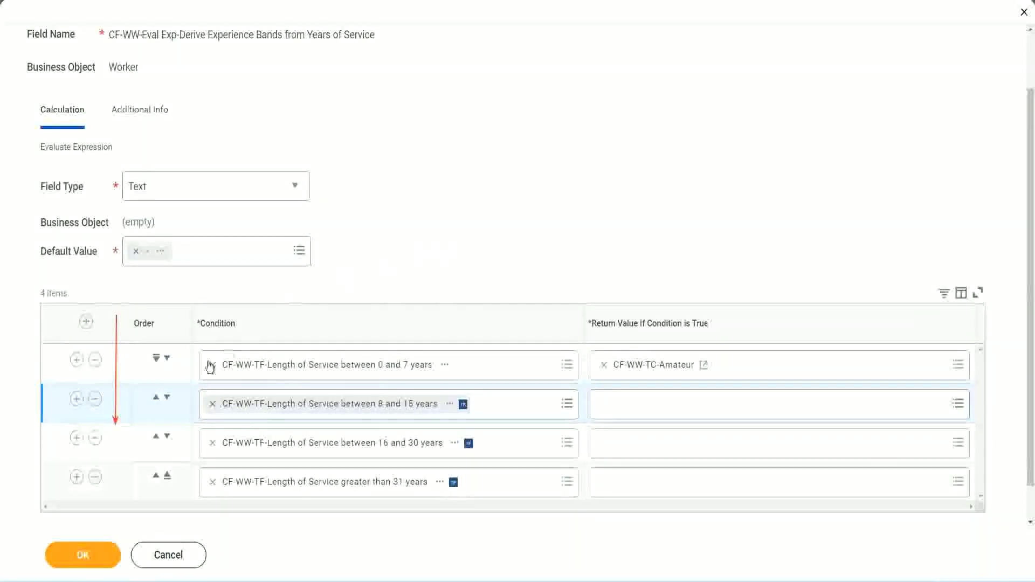
{"action": "left_click", "coordinate": [157, 399]}
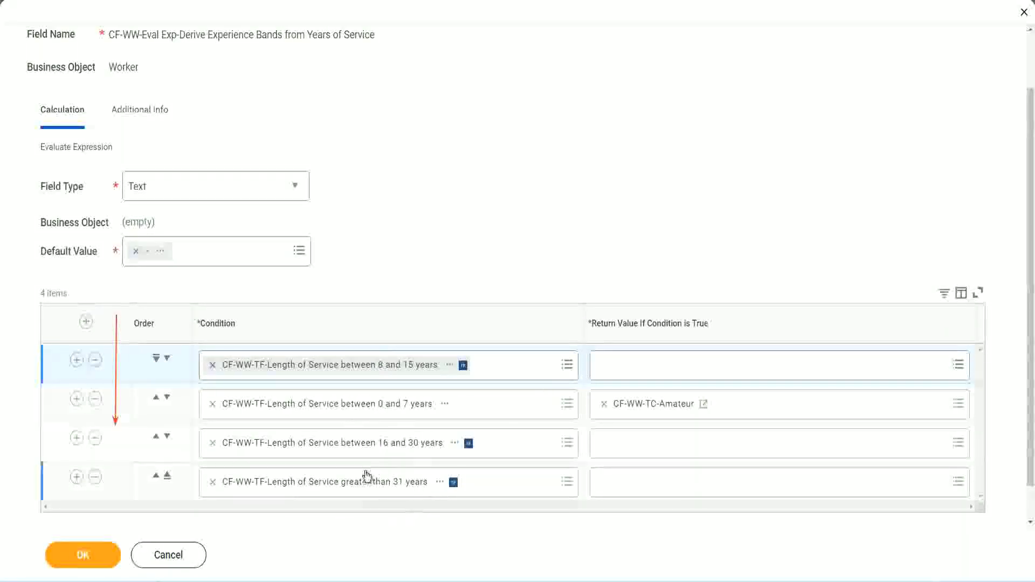
Copy the name CF-WW-TC-Amateur from its return value and move the 8 to 15 years row back to second place.
{"action": "right_click", "coordinate": [656, 412]}
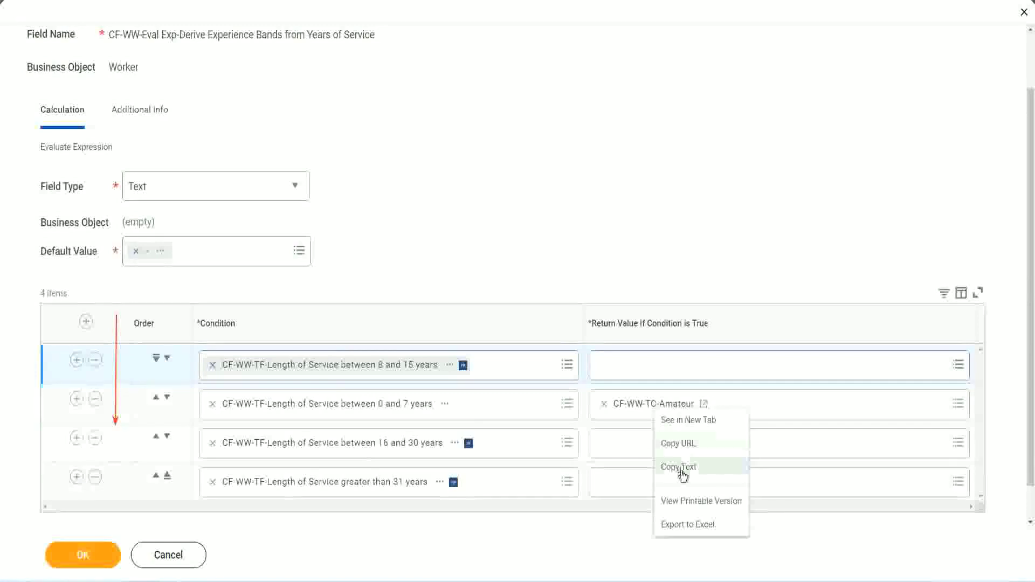
{"action": "left_click", "coordinate": [681, 468]}
{"action": "left_click", "coordinate": [167, 358]}
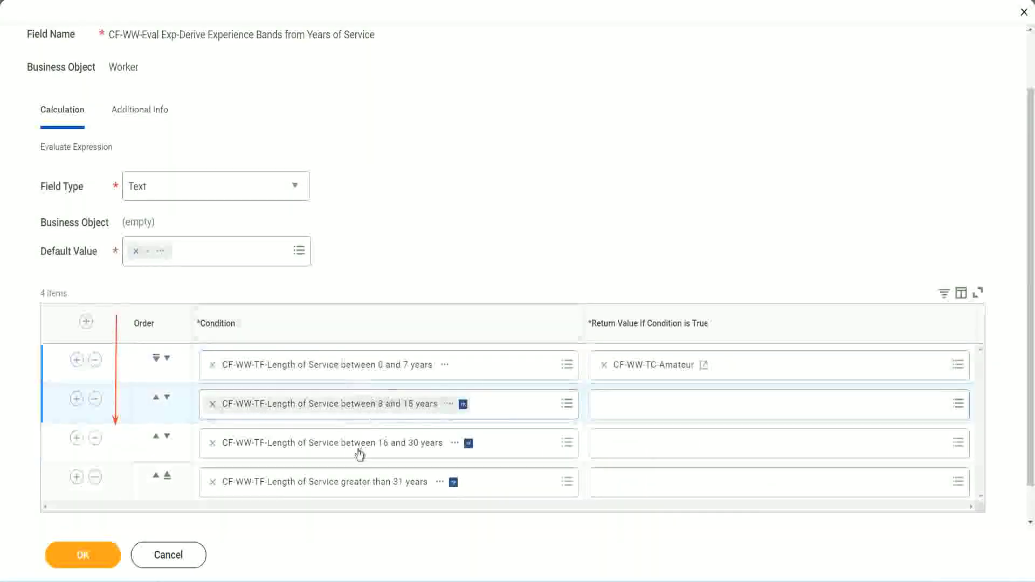
Start a calculated field for the second row's return value, named CF-WW-TC-Experienced, with business object Global and function Text Constant.
{"action": "left_click", "coordinate": [605, 404]}
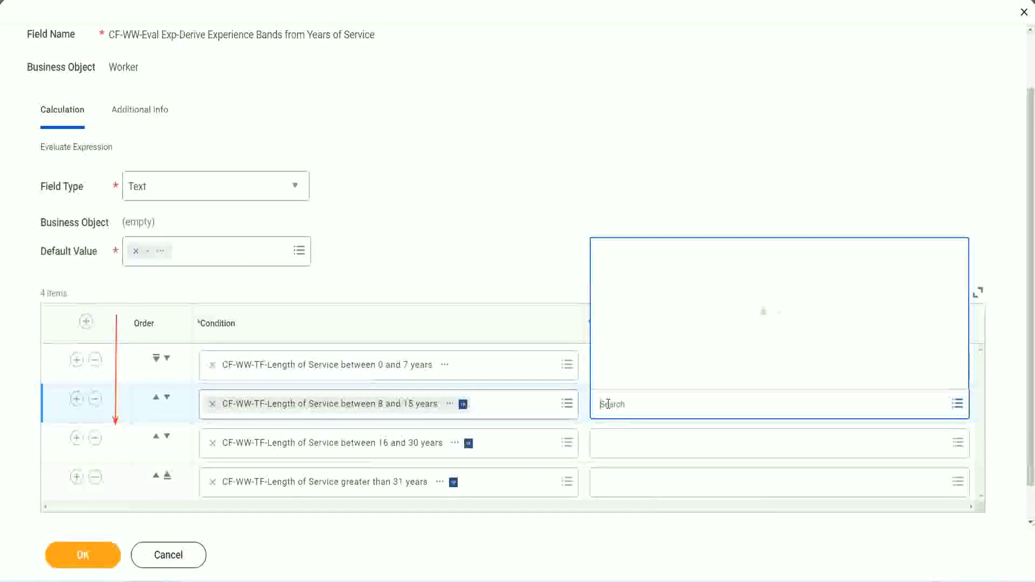
{"action": "left_click", "coordinate": [643, 378]}
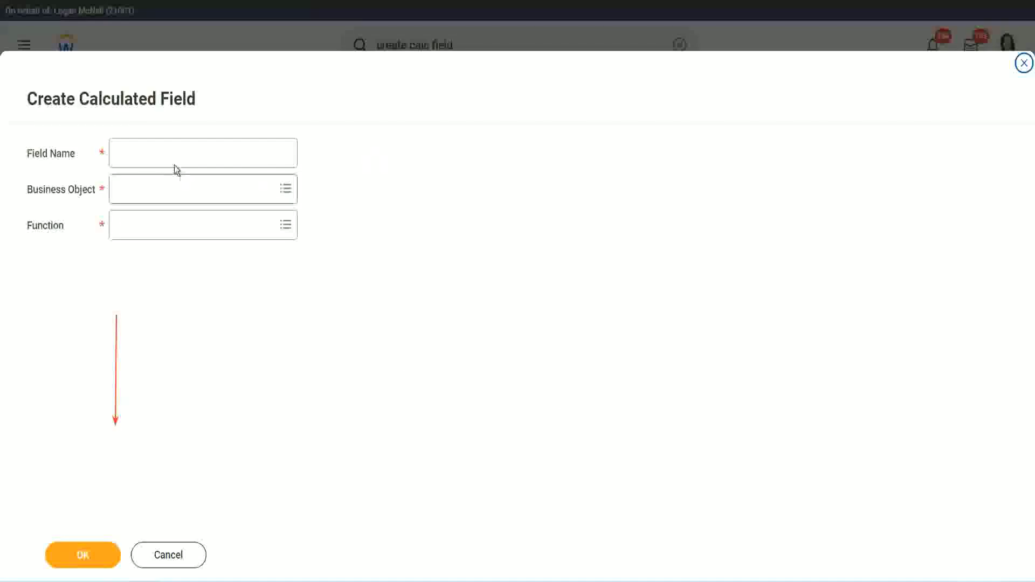
{"action": "left_click", "coordinate": [165, 153]}
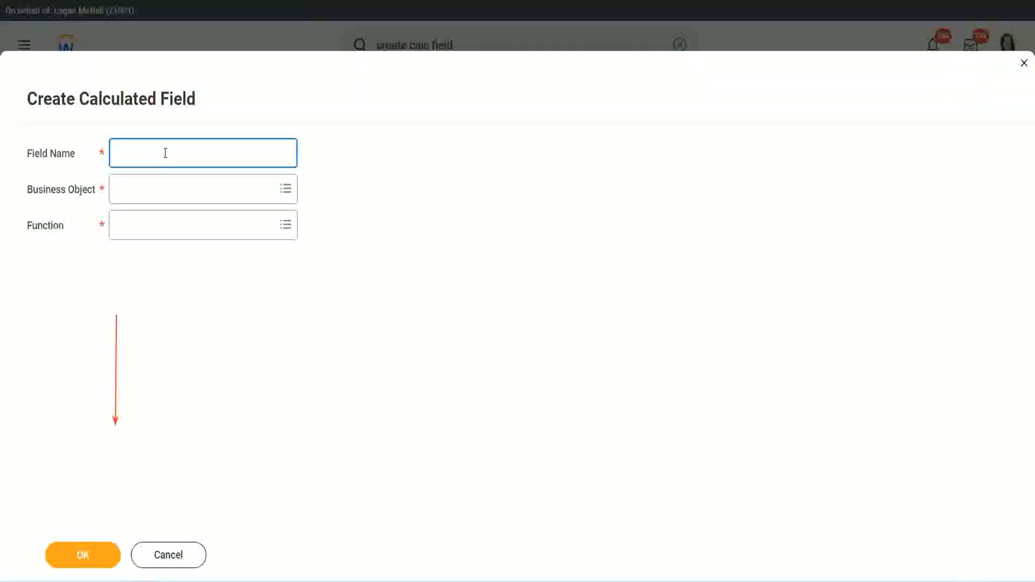
{"action": "type", "text": "CF-WW-TC-Amateur"}
{"action": "double_click", "coordinate": [197, 154]}
{"action": "type", "text": "Exper"}
{"action": "type", "text": "ienced"}
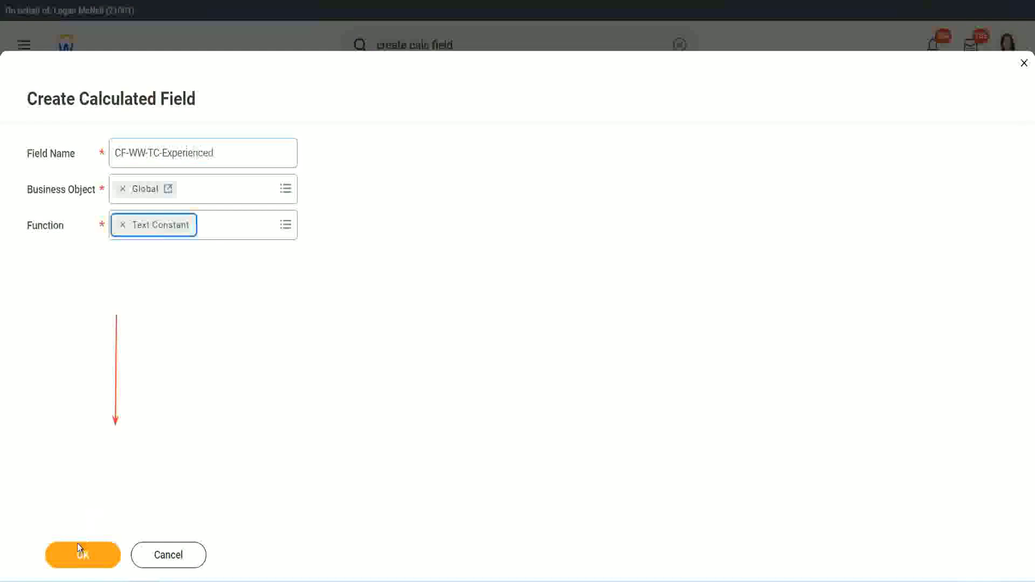
Proceed to the definition, set the text constant to Experienced and save the field as the second row's return value.
{"action": "left_click", "coordinate": [76, 543]}
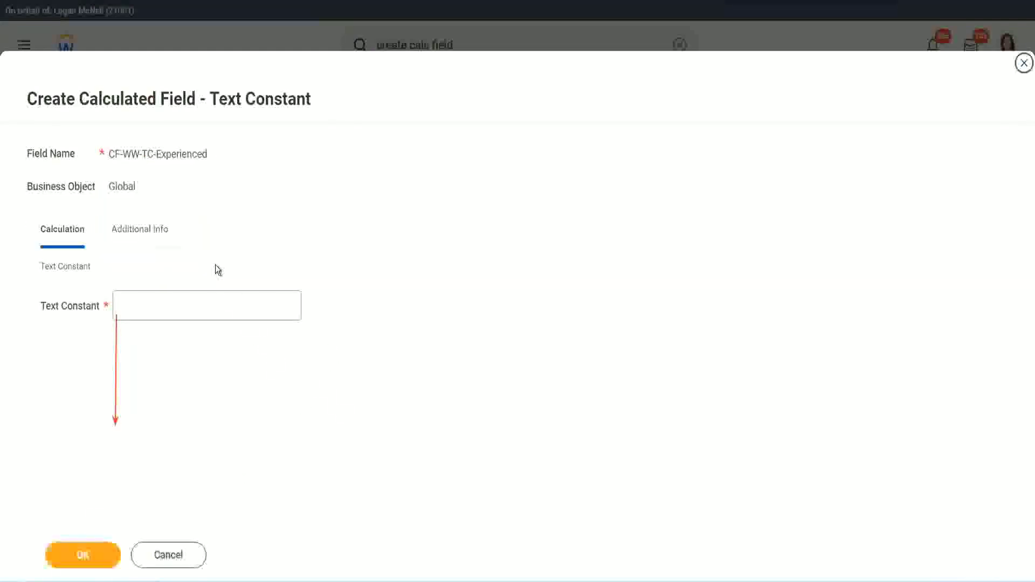
{"action": "left_click", "coordinate": [157, 306]}
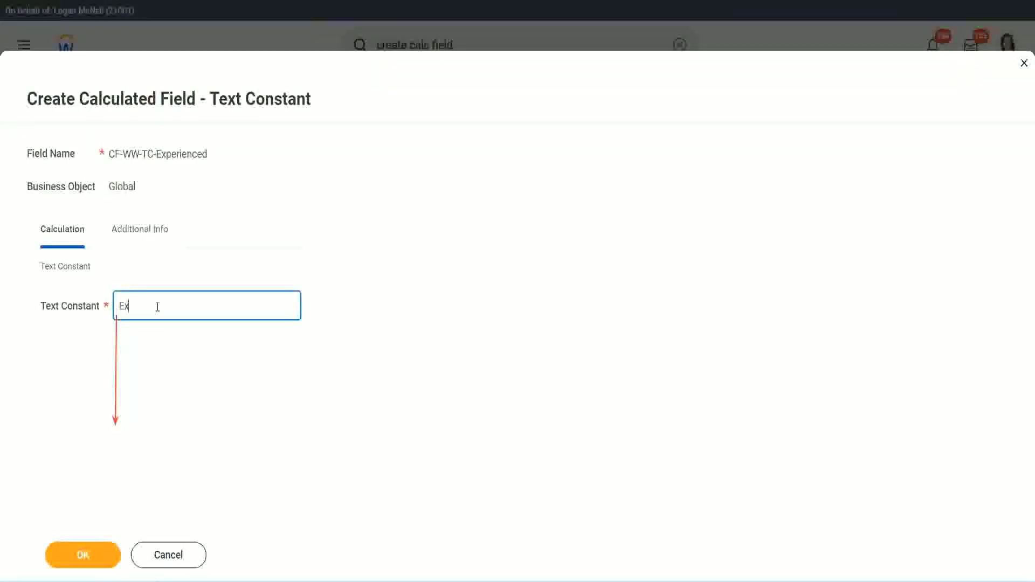
{"action": "left_click", "coordinate": [86, 556]}
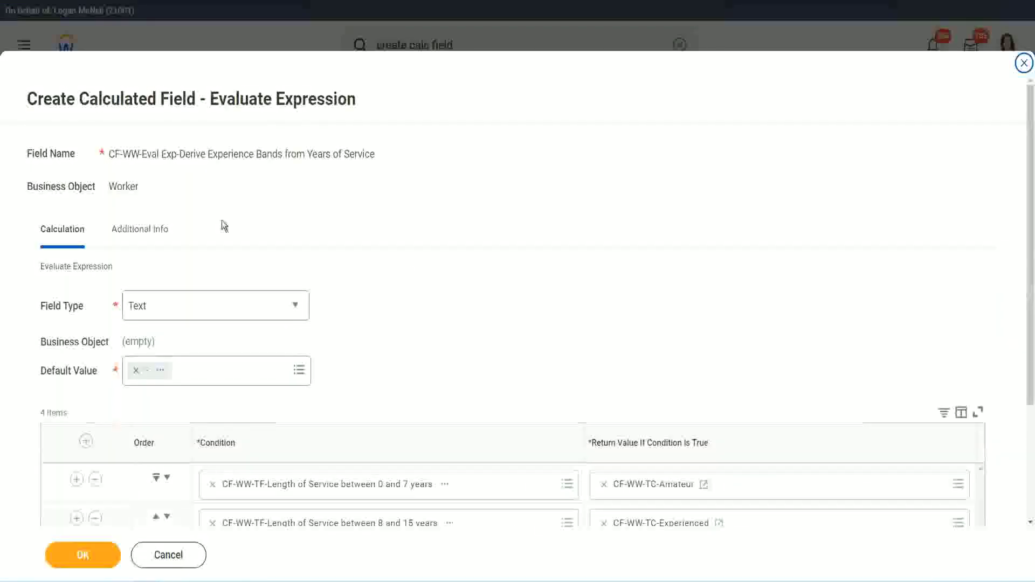
Start a calculated field for the third row's return value, paste CF-WW-TC-Amateur as its name and check the band name in Notepad++.
{"action": "scroll", "coordinate": [478, 282], "scroll_direction": "down", "scroll_amount": 3}
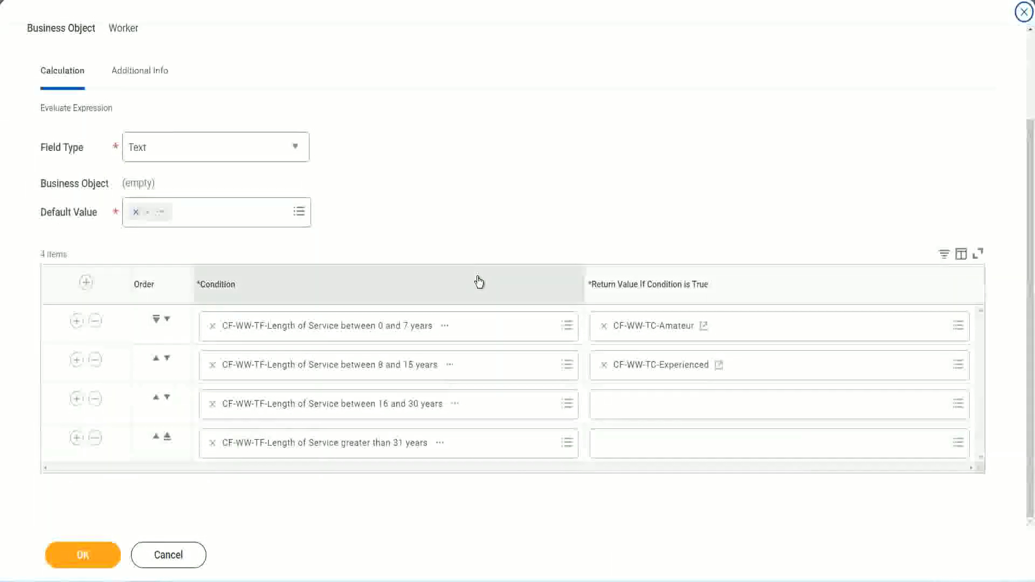
{"action": "left_click", "coordinate": [645, 406]}
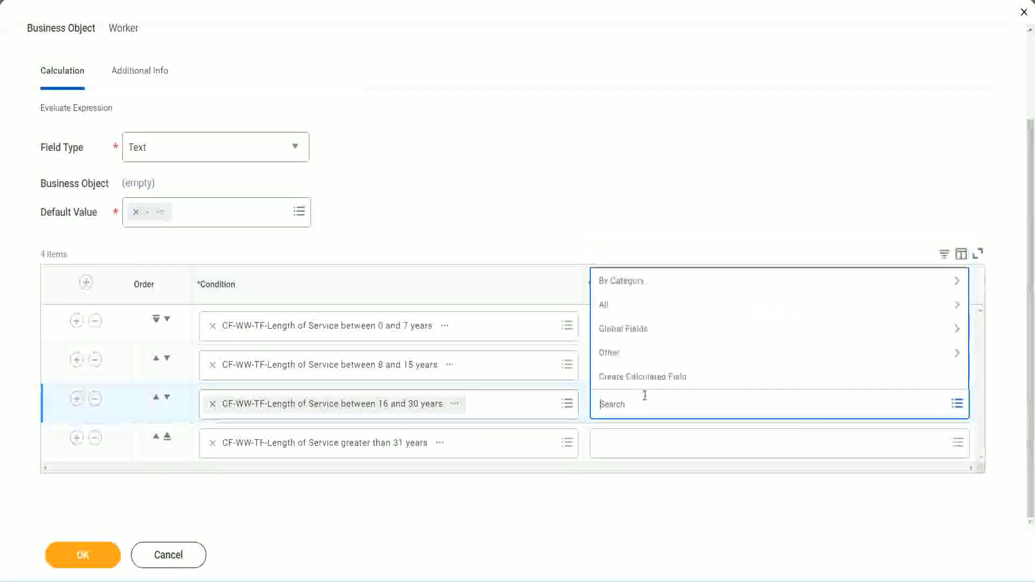
{"action": "left_click", "coordinate": [649, 378]}
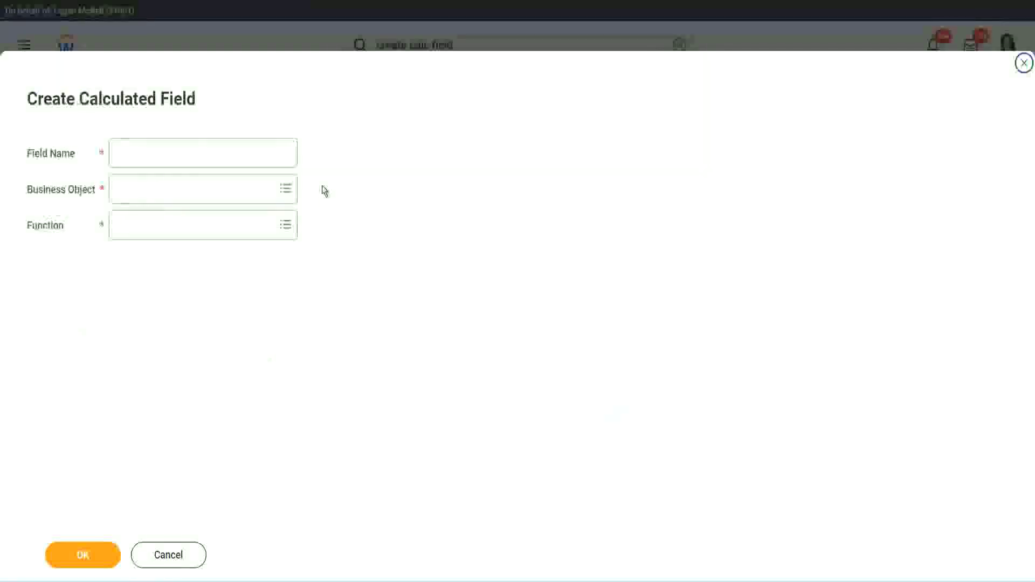
{"action": "left_click", "coordinate": [219, 155]}
{"action": "type", "text": "CF-WW TC-Amateur"}
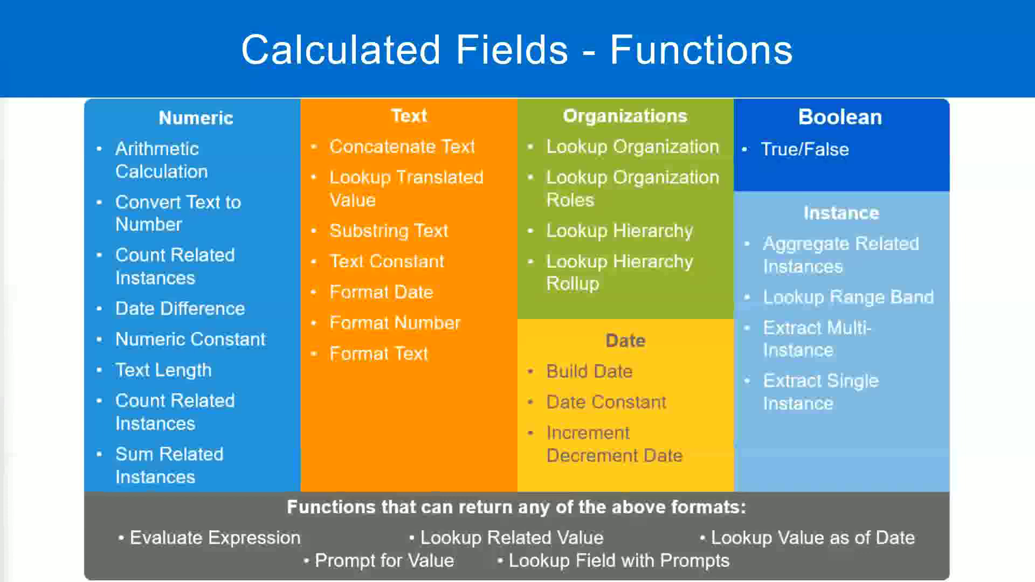
{"action": "key", "text": "alt+Tab"}
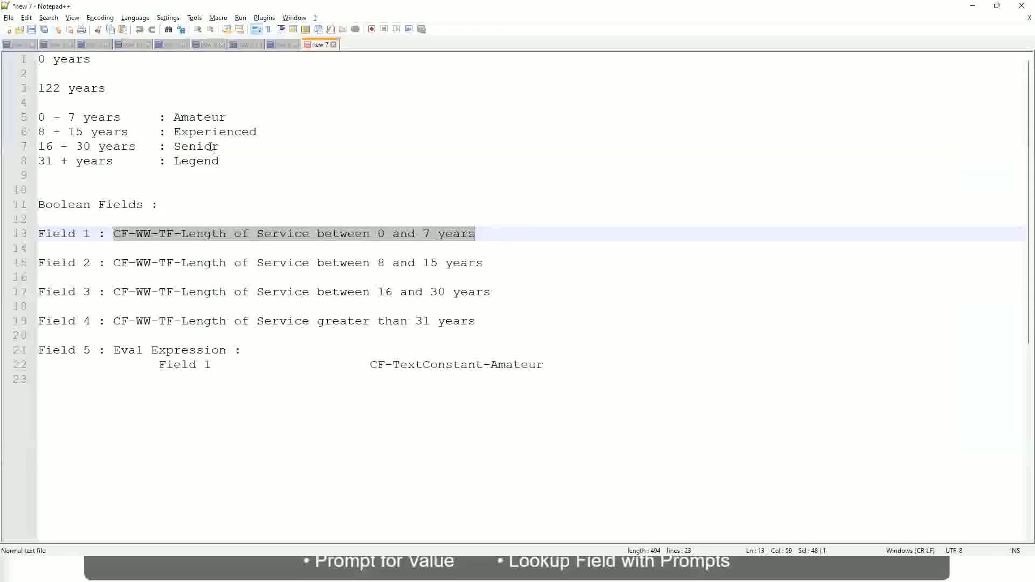
{"action": "key", "text": "alt+Tab"}
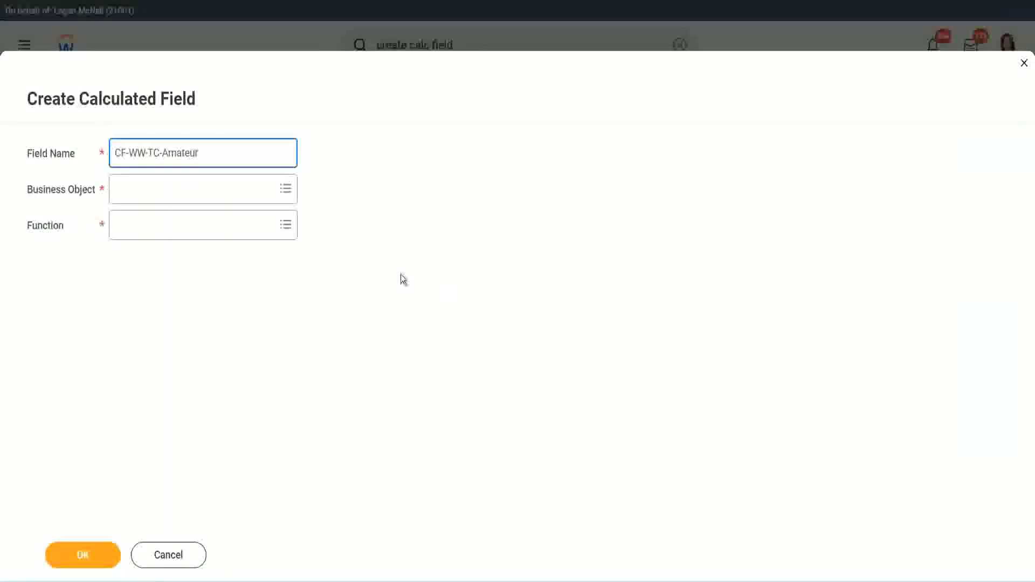
Set the new field's business object to Global and change its name to CF-WW-TC-Senior.
{"action": "left_click", "coordinate": [119, 190]}
{"action": "type", "text": "global"}
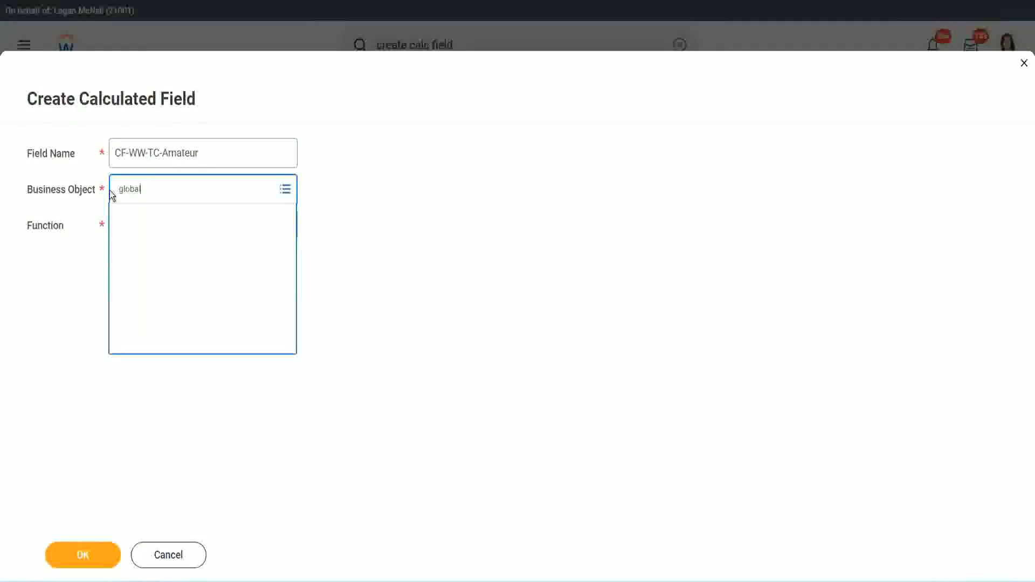
{"action": "key", "text": "Return"}
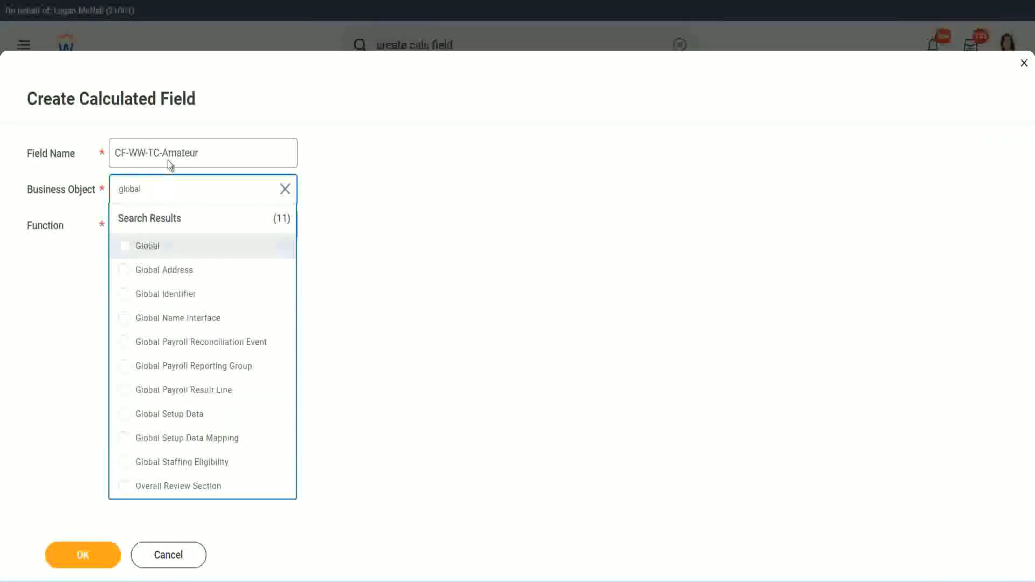
{"action": "key", "text": "Return"}
{"action": "double_click", "coordinate": [172, 153]}
{"action": "type", "text": "S"}
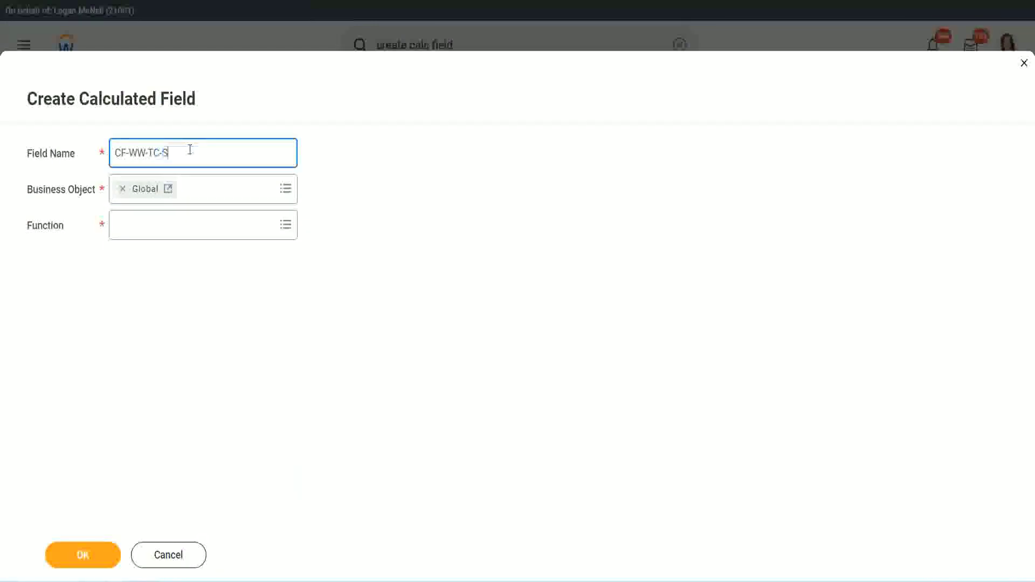
{"action": "type", "text": "enior"}
Search for tc and choose Text Constant as the function of CF-WW-TC-Senior.
{"action": "left_click", "coordinate": [166, 234]}
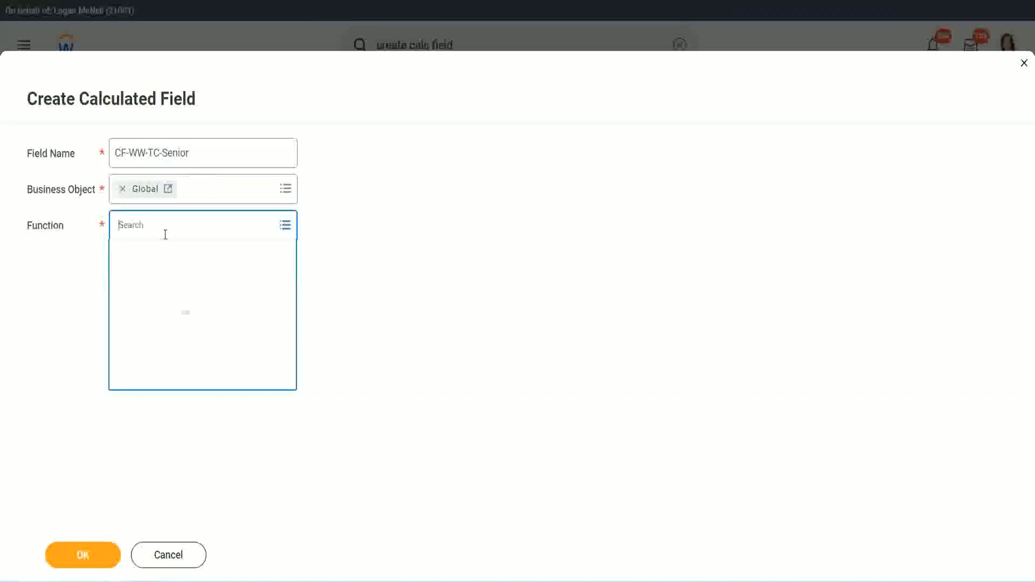
{"action": "type", "text": "tc"}
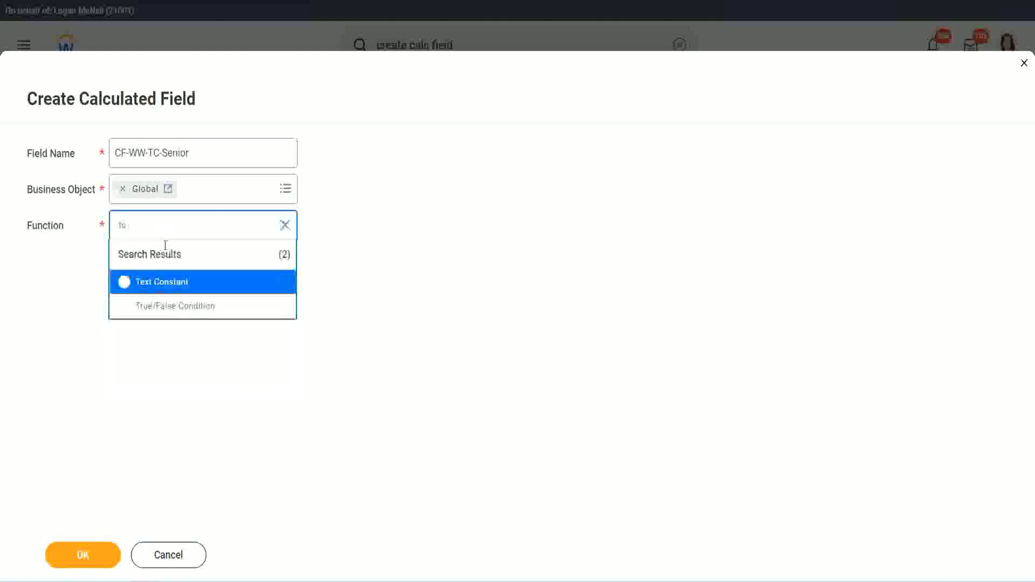
{"action": "left_click", "coordinate": [159, 281]}
Proceed to the definition, set the text constant to Senior and save the field as the third row's return value.
{"action": "left_click", "coordinate": [91, 560]}
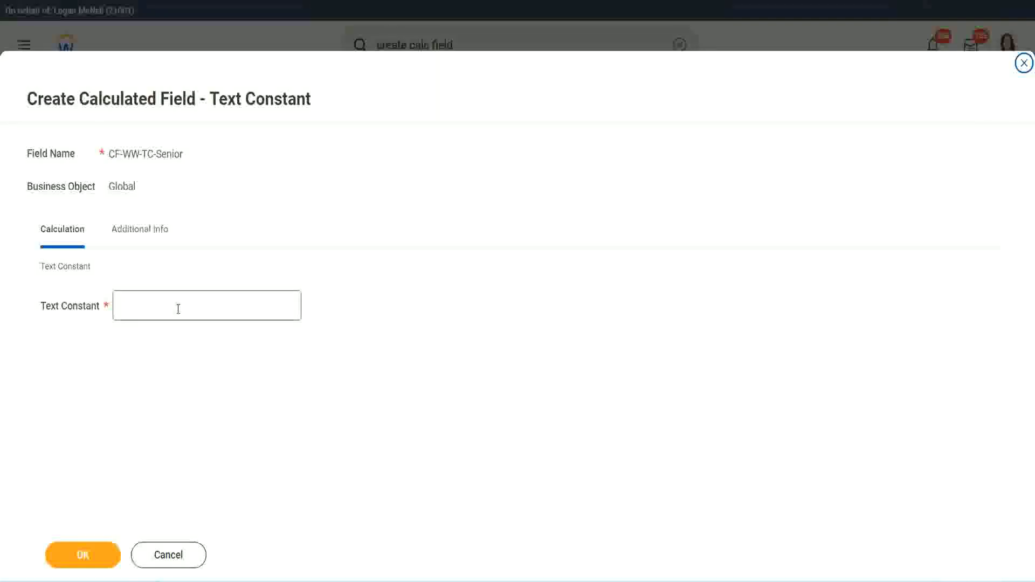
{"action": "left_click", "coordinate": [174, 302]}
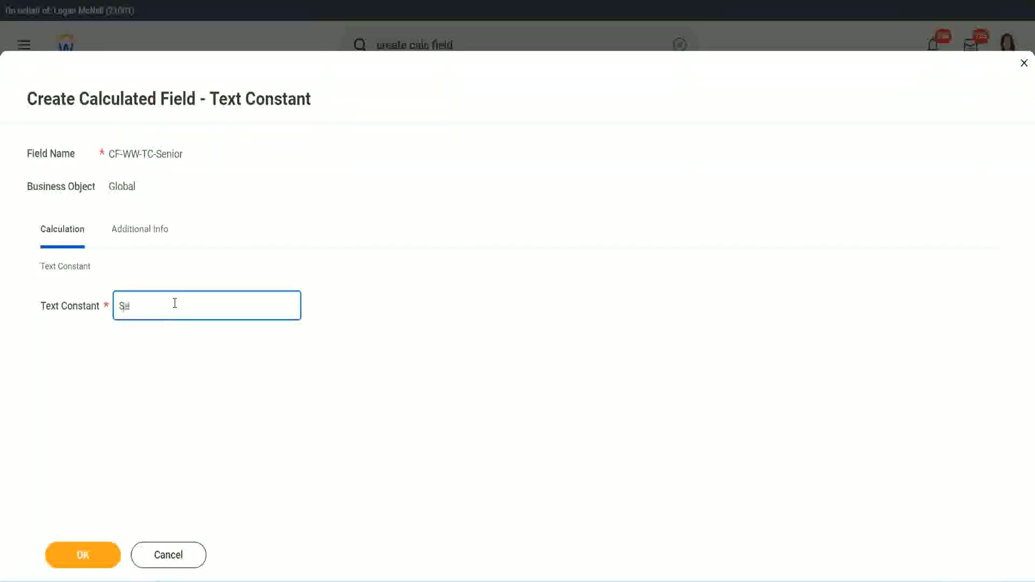
{"action": "left_click", "coordinate": [104, 551]}
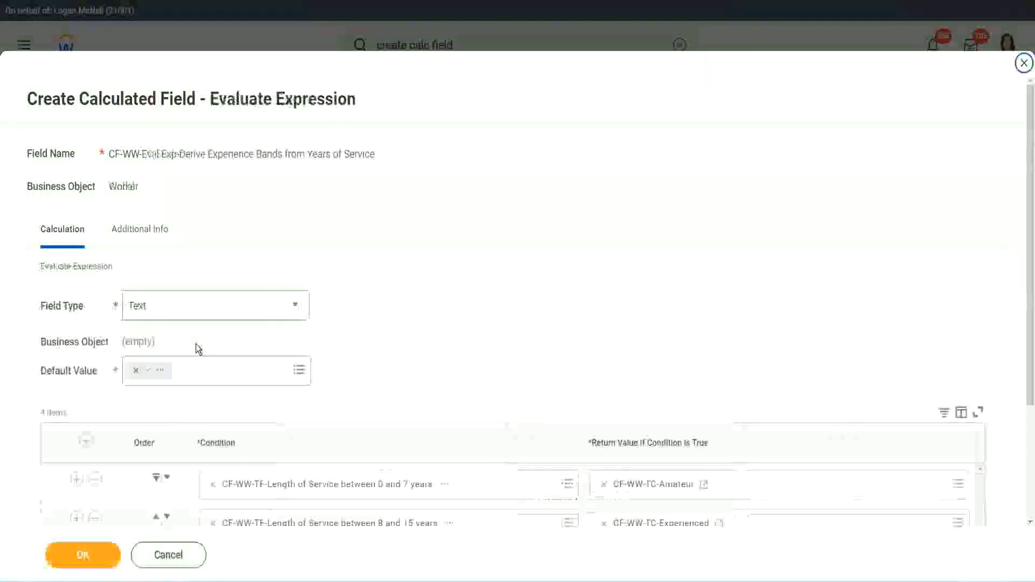
Copy the name CF-WW-TC-Senior from the third row and start a calculated field for the fourth row's return value.
{"action": "scroll", "coordinate": [748, 387], "scroll_direction": "down", "scroll_amount": 2}
{"action": "scroll", "coordinate": [749, 387], "scroll_direction": "down", "scroll_amount": 1}
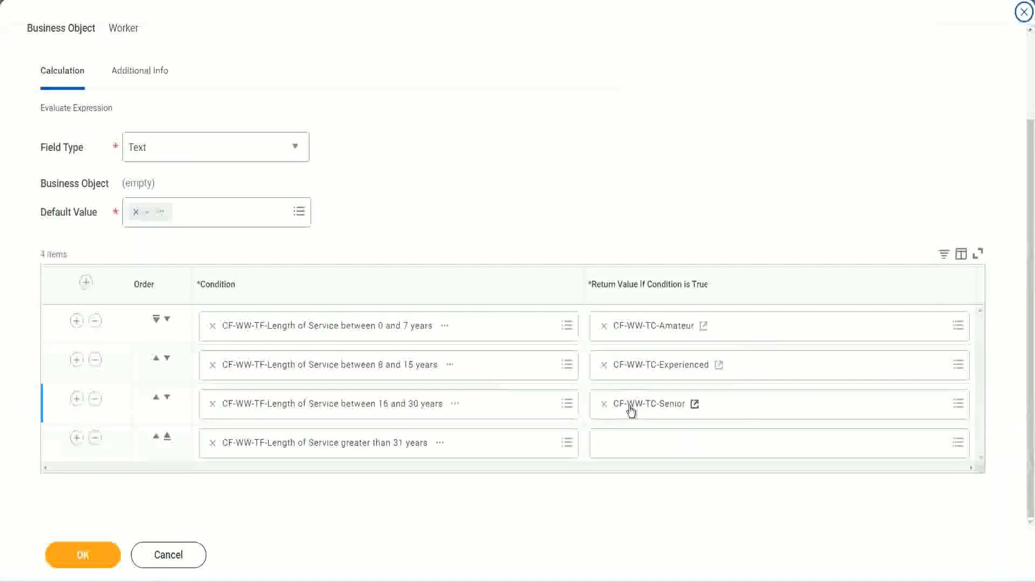
{"action": "right_click", "coordinate": [630, 407]}
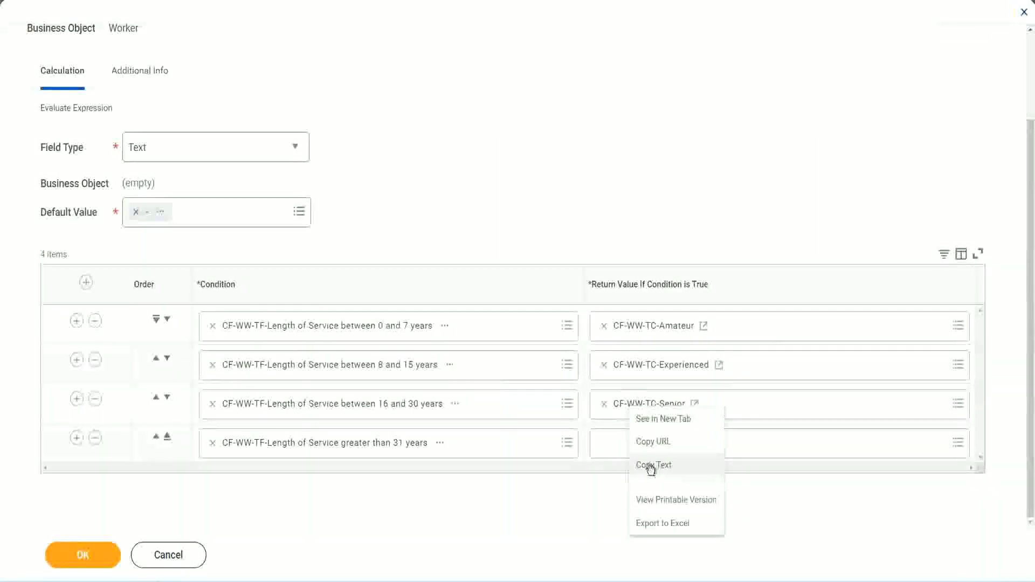
{"action": "left_click", "coordinate": [632, 461]}
{"action": "left_click", "coordinate": [631, 450]}
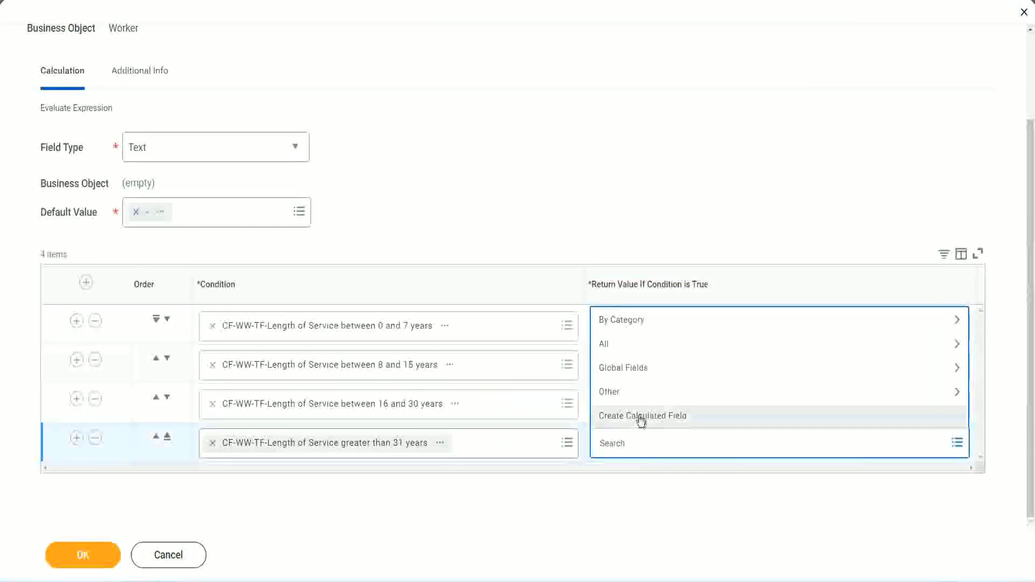
{"action": "left_click", "coordinate": [641, 418]}
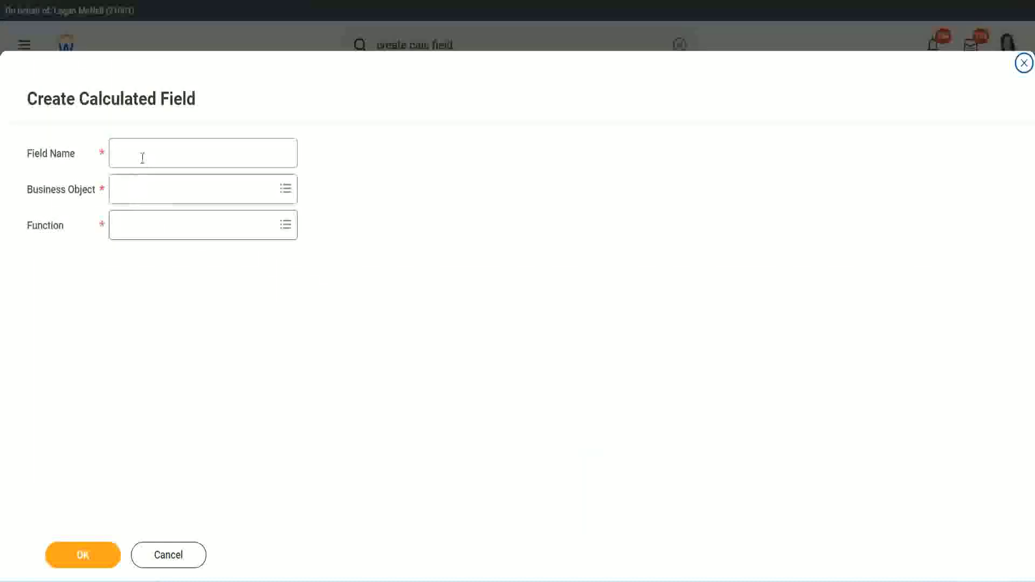
Paste the copied name, change it to CF-WW-TC-Legend and set the field's business object to Global.
{"action": "left_click", "coordinate": [142, 158]}
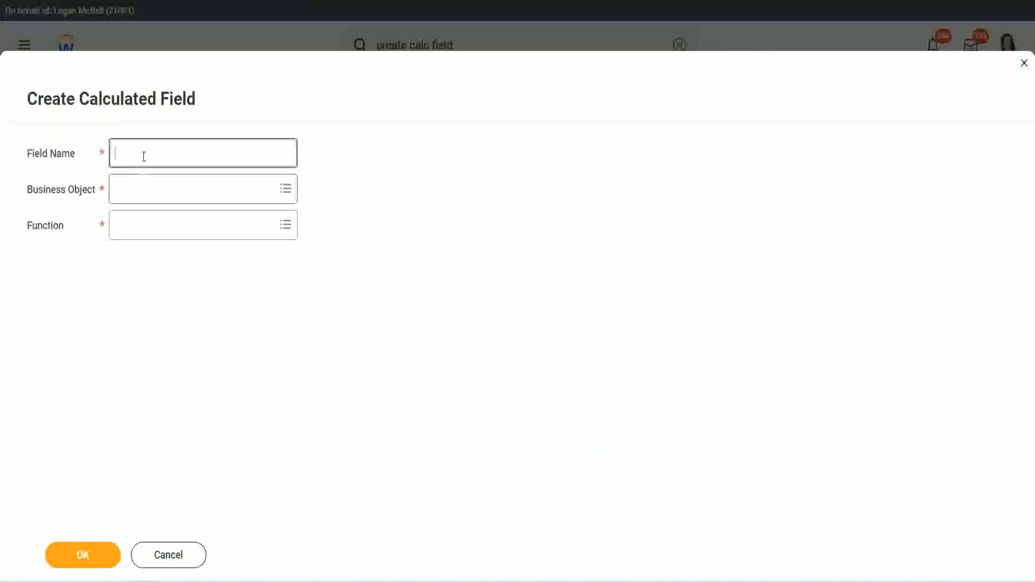
{"action": "key", "text": "ctrl+v"}
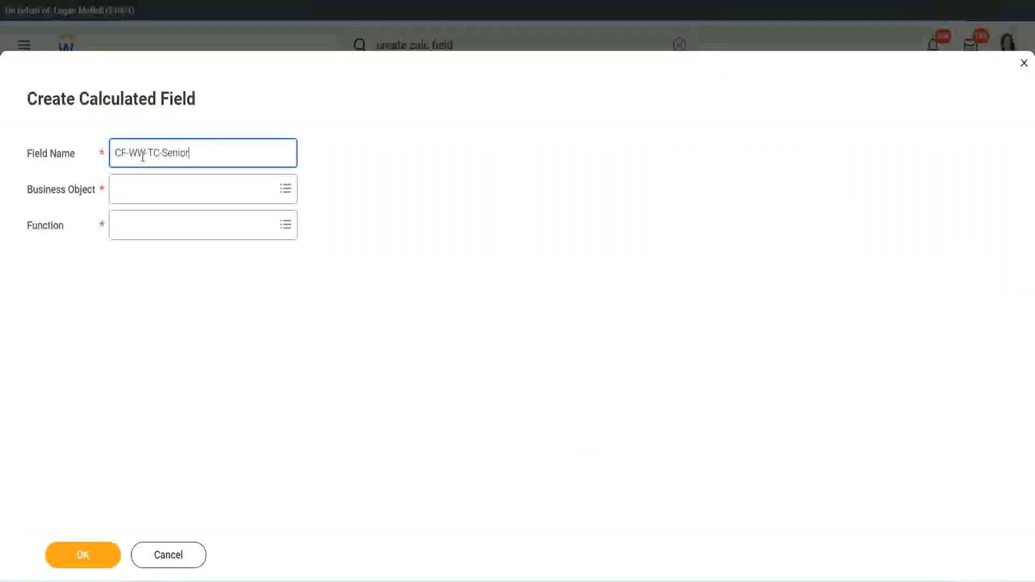
{"action": "double_click", "coordinate": [177, 152]}
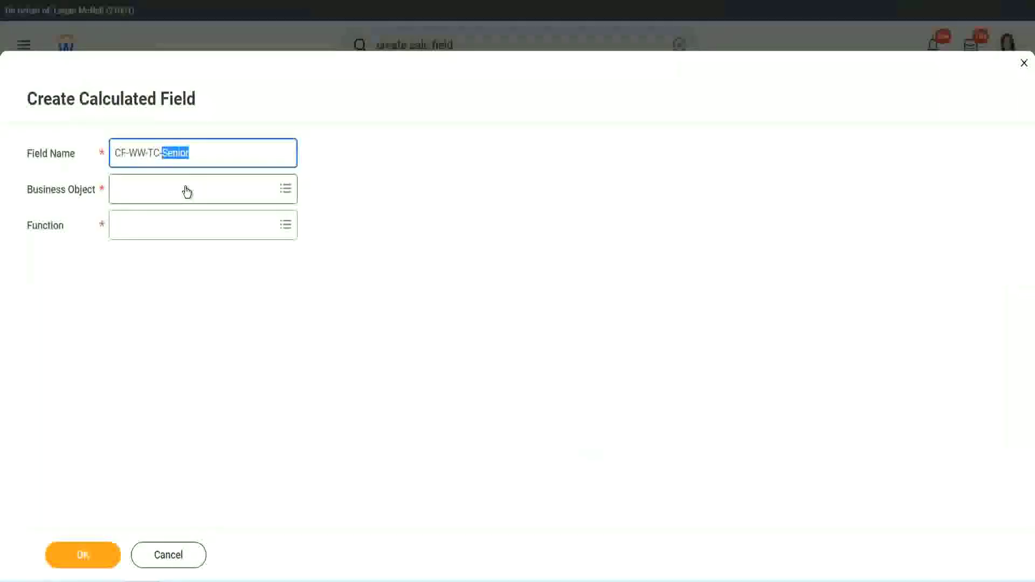
{"action": "type", "text": "Legend"}
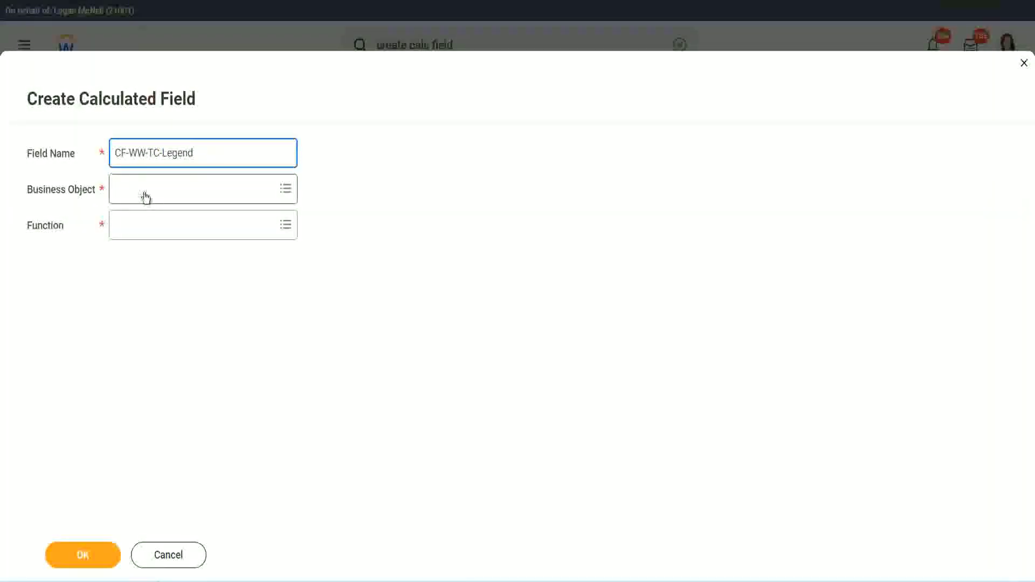
{"action": "left_click", "coordinate": [145, 197]}
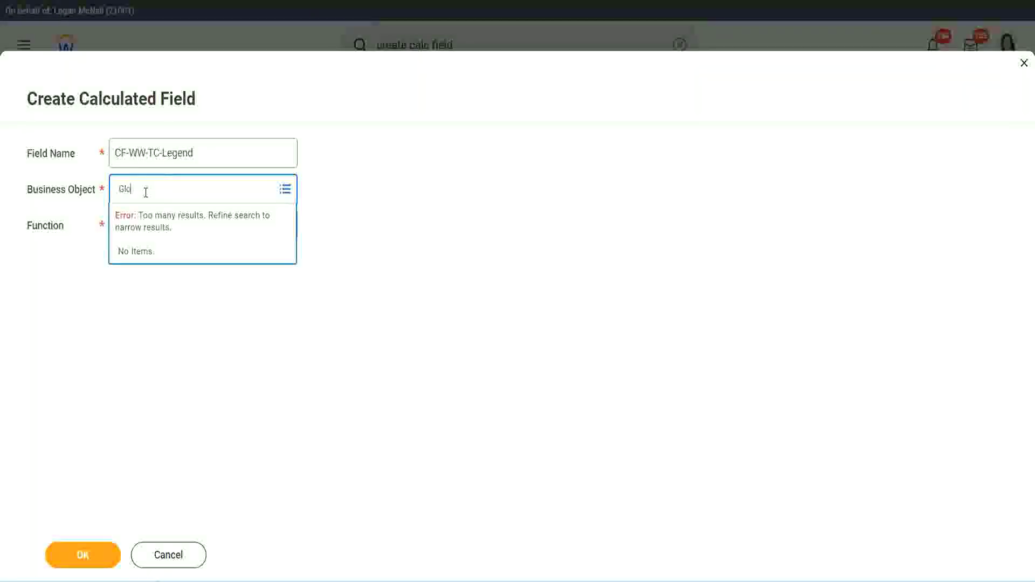
{"action": "type", "text": "Global"}
{"action": "key", "text": "Return"}
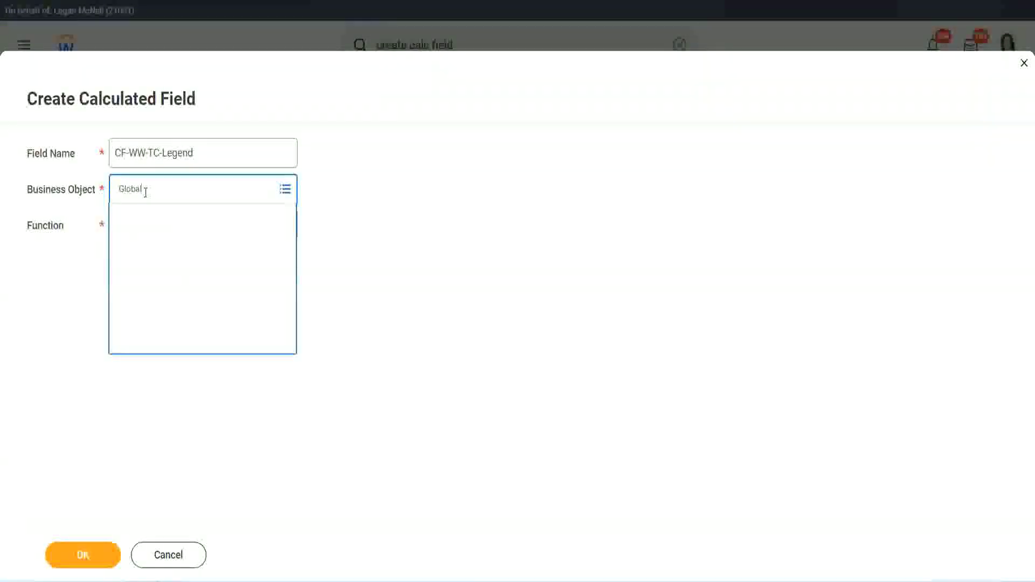
{"action": "left_click", "coordinate": [155, 251]}
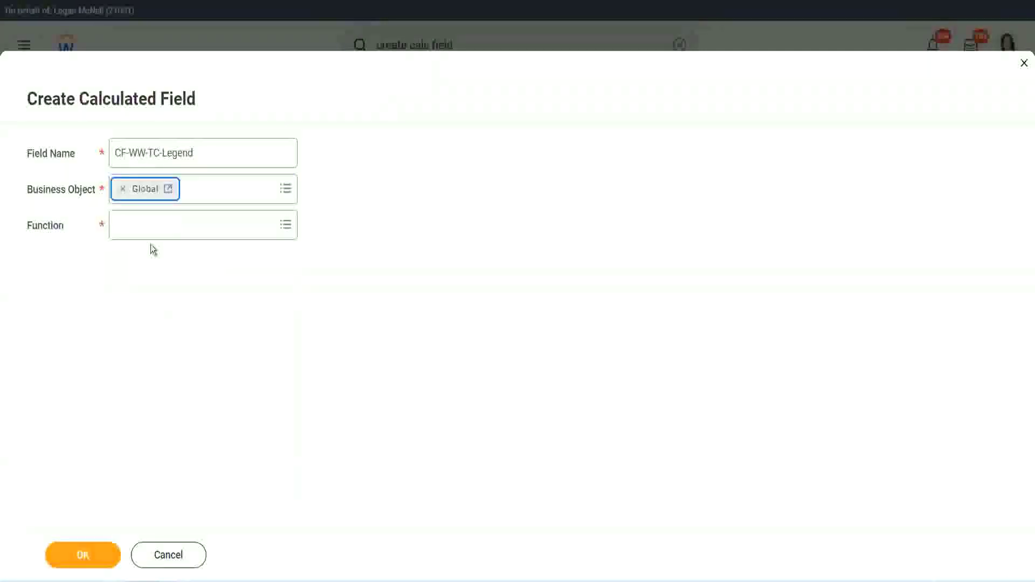
Search for tc and choose Text Constant as the function of CF-WW-TC-Legend.
{"action": "left_click", "coordinate": [149, 225]}
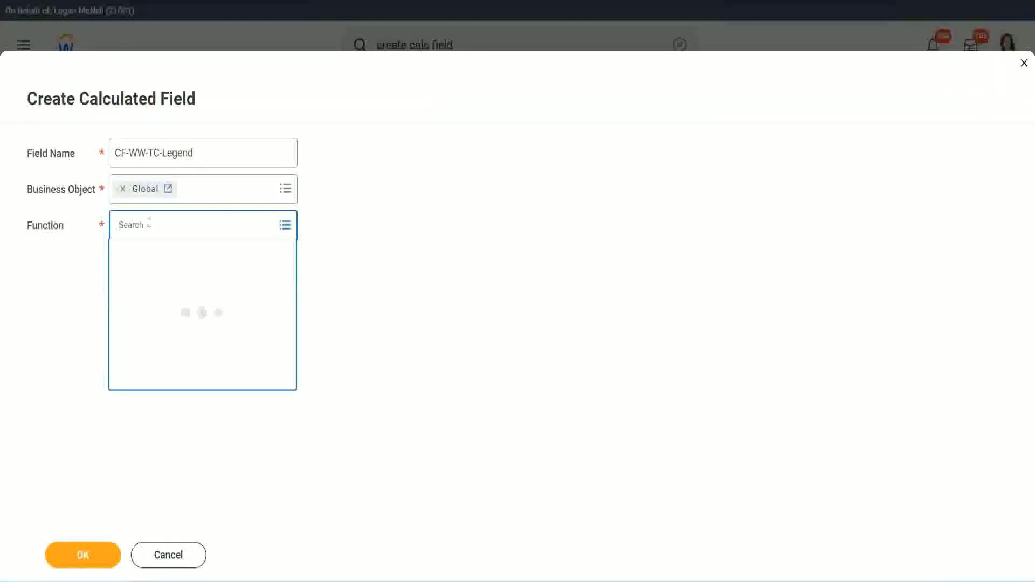
{"action": "type", "text": "tc"}
{"action": "key", "text": "Return"}
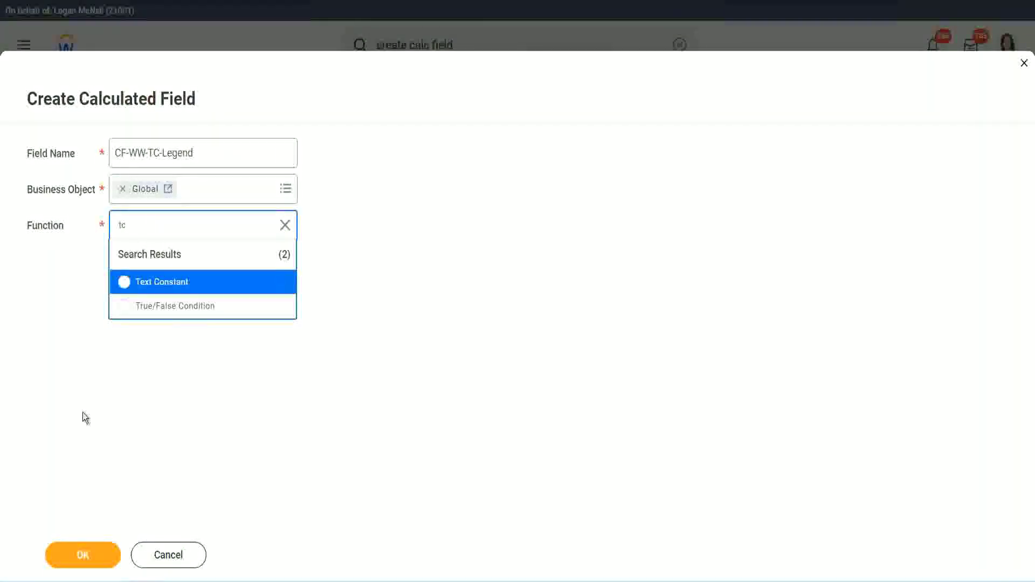
{"action": "left_click", "coordinate": [187, 290]}
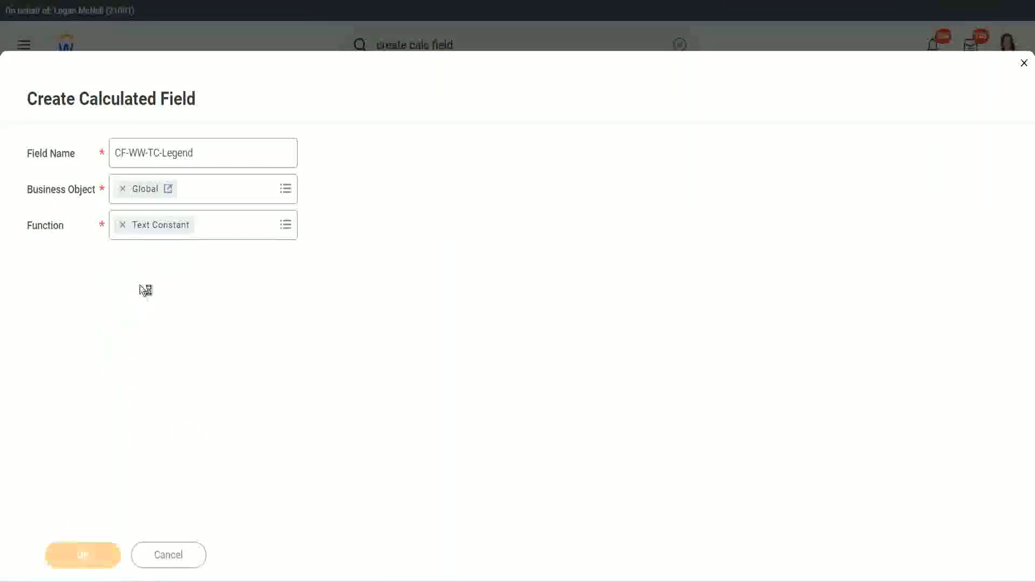
Set the text constant to Legend and save the field as the fourth row's return value.
{"action": "left_click", "coordinate": [134, 306]}
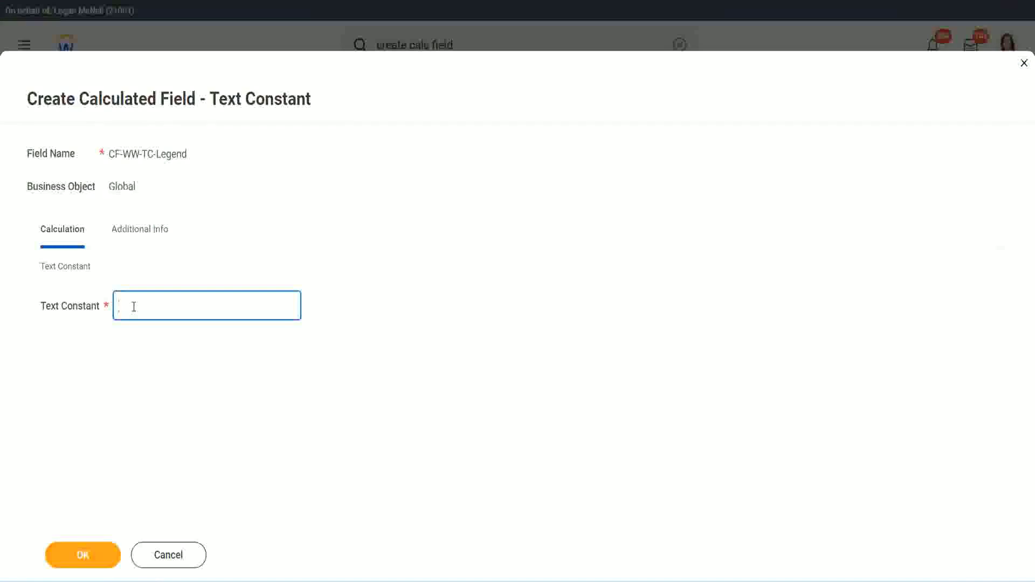
{"action": "type", "text": "Legend"}
{"action": "left_click", "coordinate": [84, 555]}
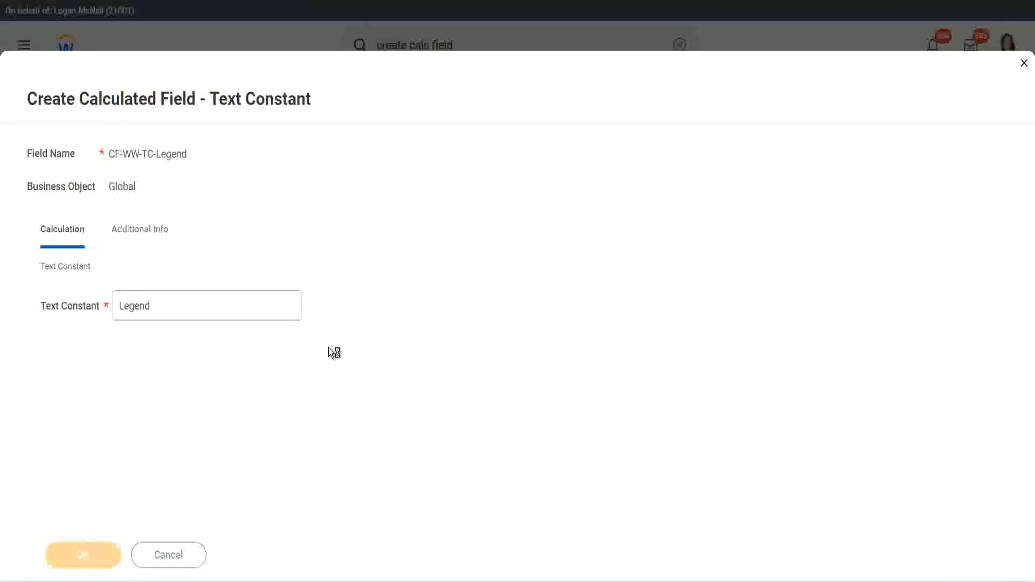
Check that the return values match the Text field type and save the Evaluate Expression calculated field.
{"action": "scroll", "coordinate": [548, 290], "scroll_direction": "down", "scroll_amount": 3}
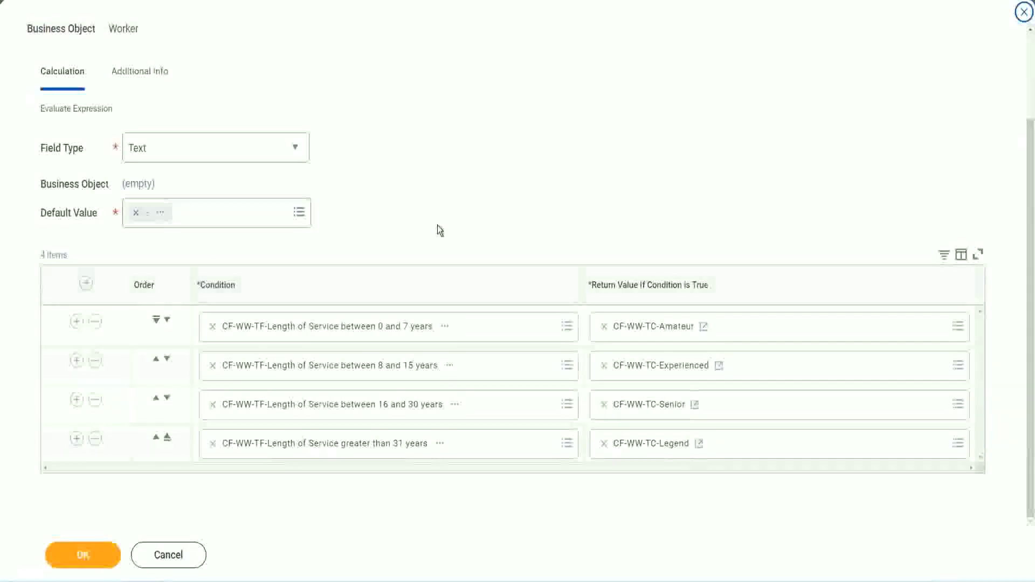
{"action": "scroll", "coordinate": [438, 217], "scroll_direction": "up", "scroll_amount": 2}
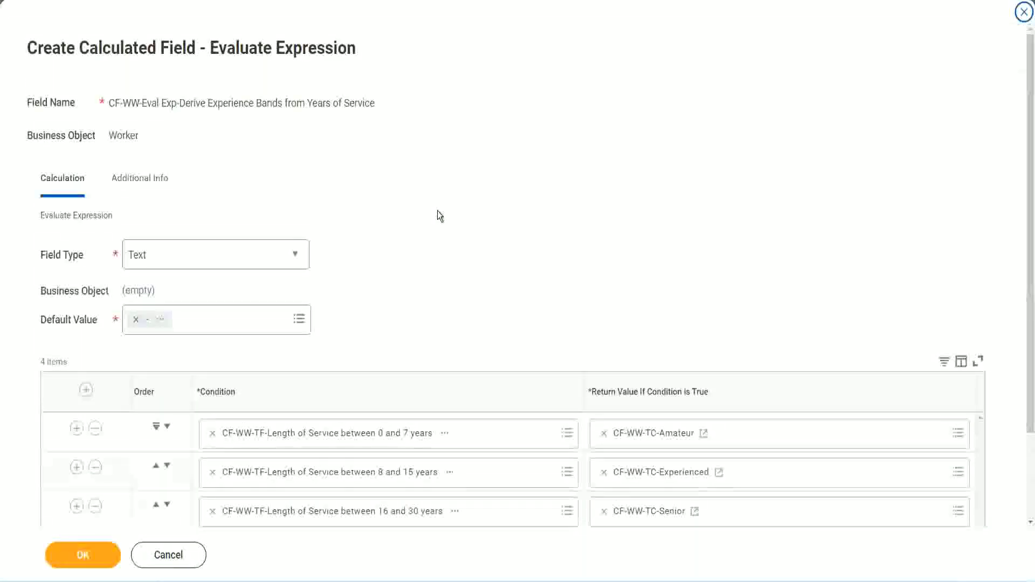
{"action": "scroll", "coordinate": [438, 215], "scroll_direction": "down", "scroll_amount": 2}
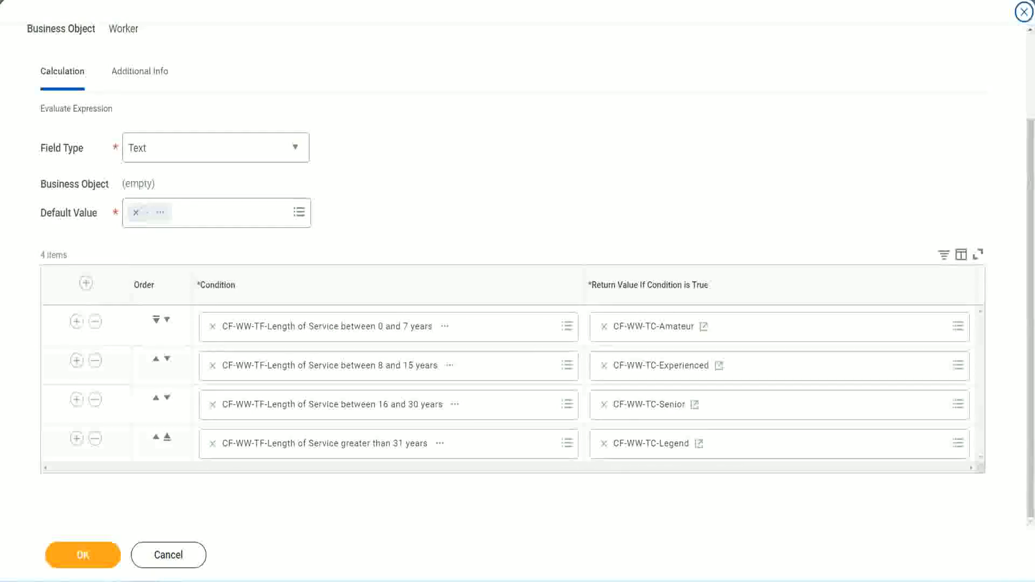
{"action": "left_click_drag", "start_coordinate": [663, 151], "coordinate": [671, 260]}
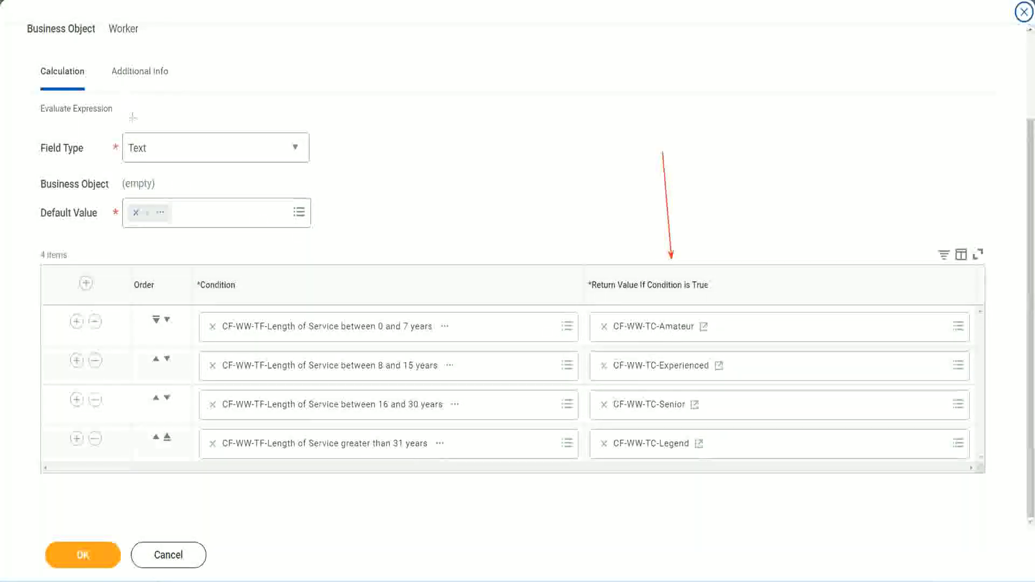
{"action": "left_click_drag", "start_coordinate": [133, 129], "coordinate": [133, 129]}
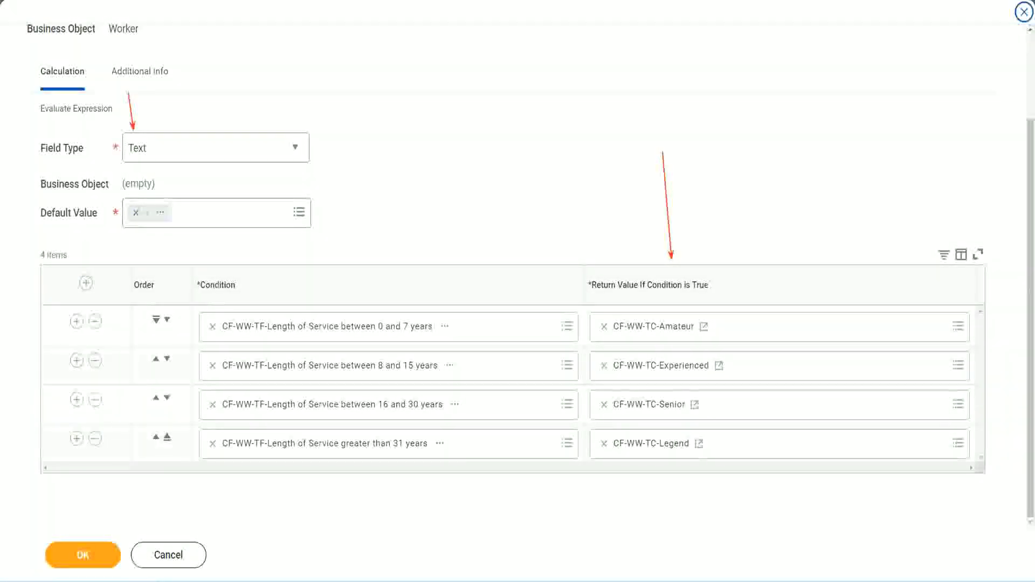
{"action": "left_click", "coordinate": [86, 554]}
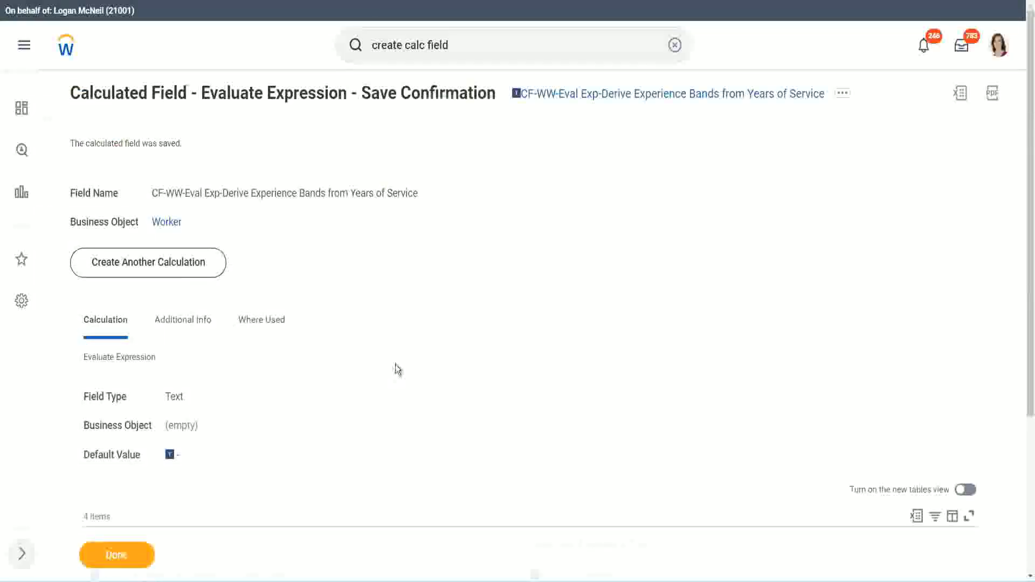
Review the saved conditions and return values and copy the calculated field's name.
{"action": "scroll", "coordinate": [399, 377], "scroll_direction": "down", "scroll_amount": 4}
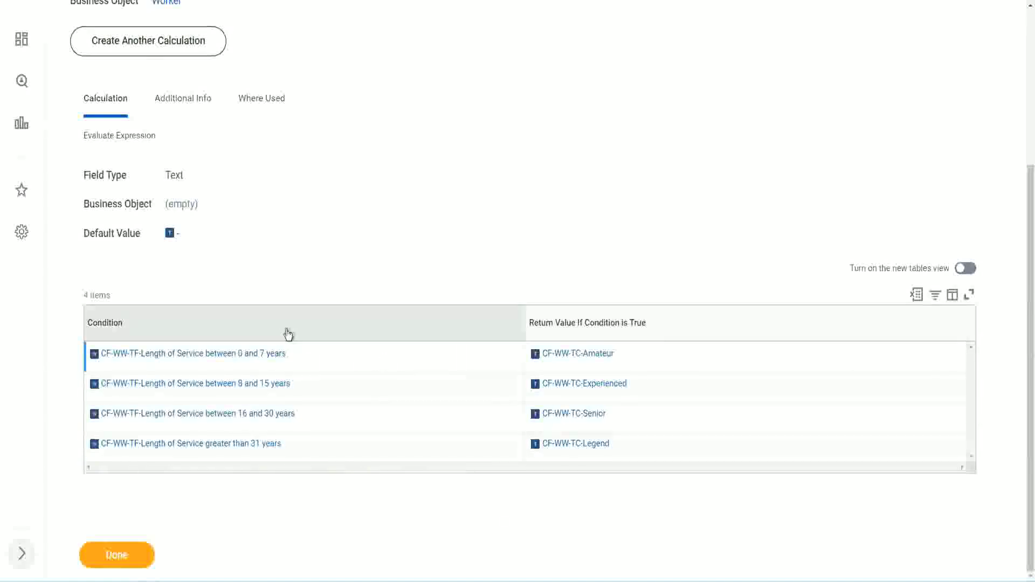
{"action": "scroll", "coordinate": [287, 331], "scroll_direction": "up", "scroll_amount": 4}
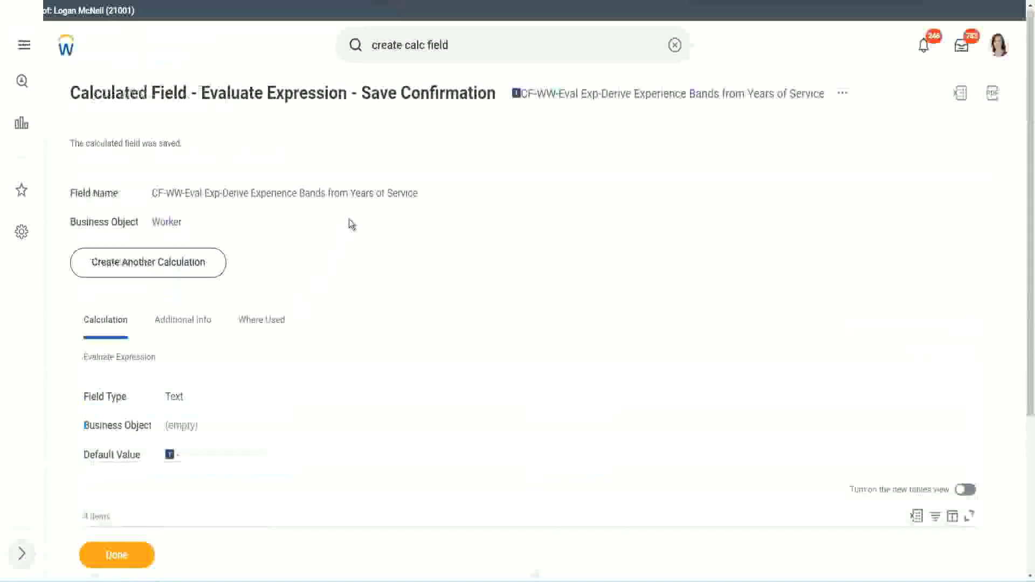
{"action": "right_click", "coordinate": [607, 99]}
{"action": "left_click", "coordinate": [636, 159]}
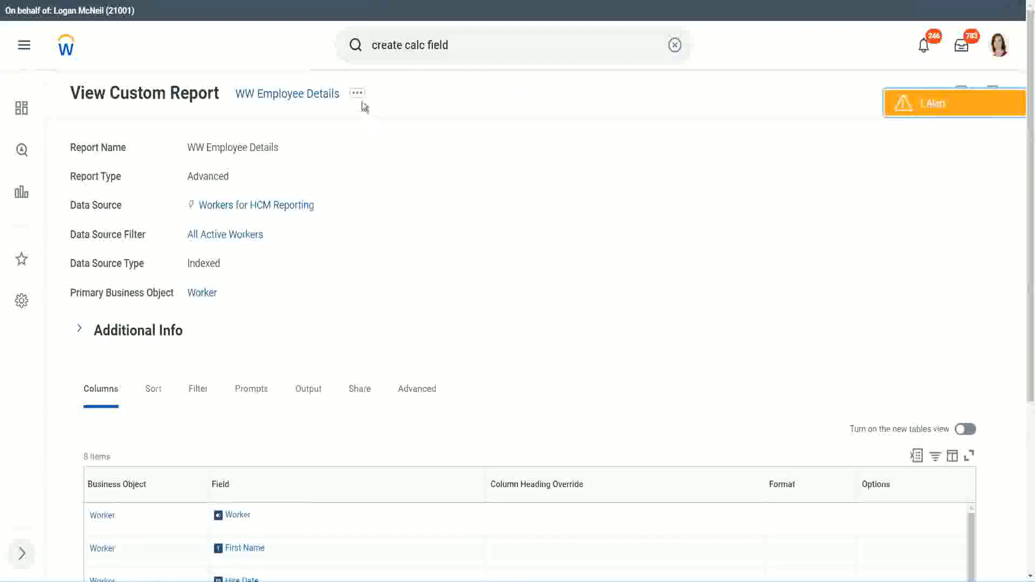
Open the WW Employee Details custom report for editing at its column definitions.
{"action": "left_click", "coordinate": [358, 95]}
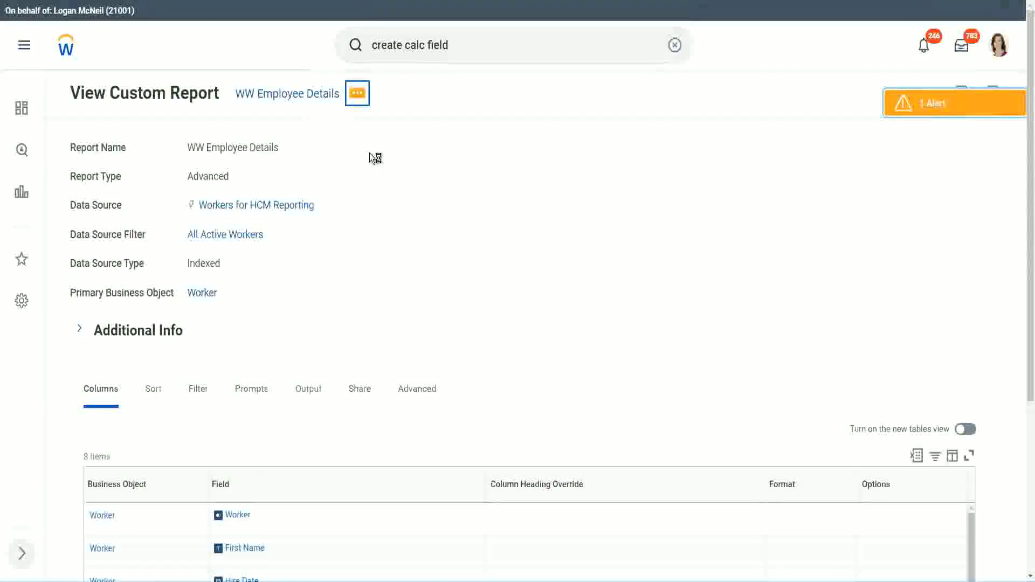
{"action": "mouse_move", "coordinate": [422, 153]}
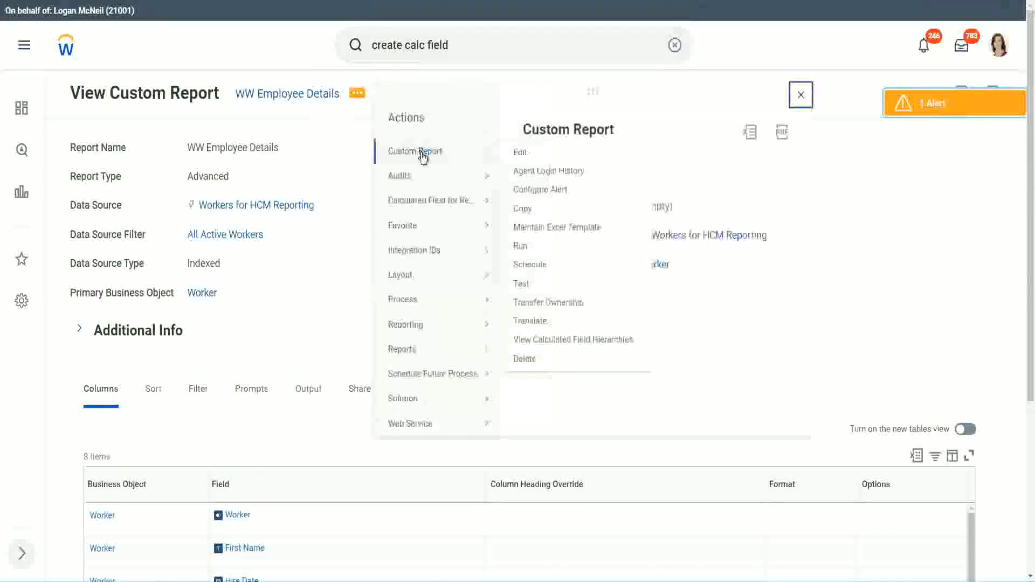
{"action": "left_click", "coordinate": [521, 153]}
{"action": "scroll", "coordinate": [377, 233], "scroll_direction": "down", "scroll_amount": 4}
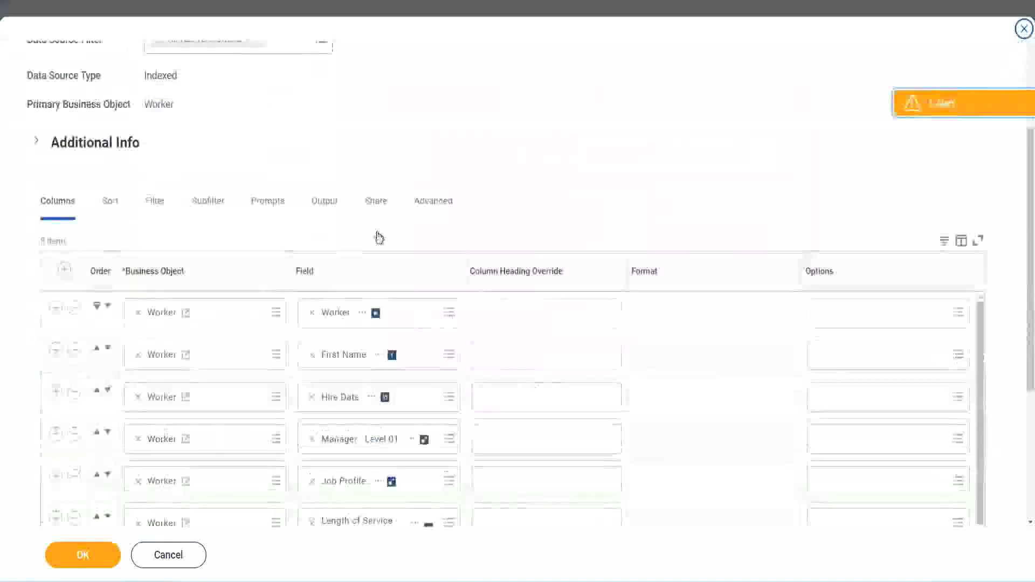
{"action": "scroll", "coordinate": [379, 237], "scroll_direction": "down", "scroll_amount": 2}
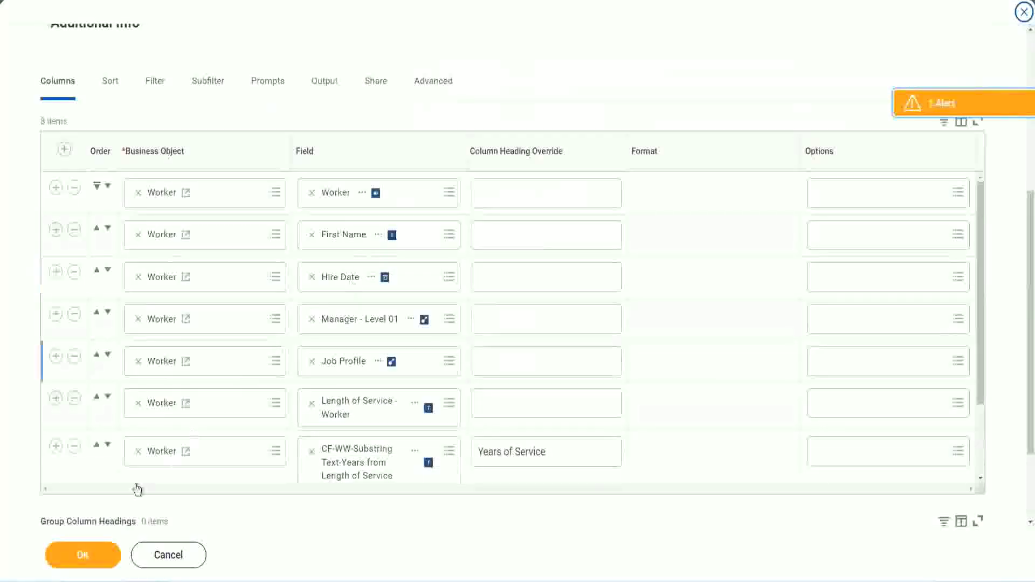
Replace the Years of Service substring column with a Worker column for CF-WW-Eval Exp-Derive Experience Bands from Years of Service.
{"action": "left_click", "coordinate": [56, 447]}
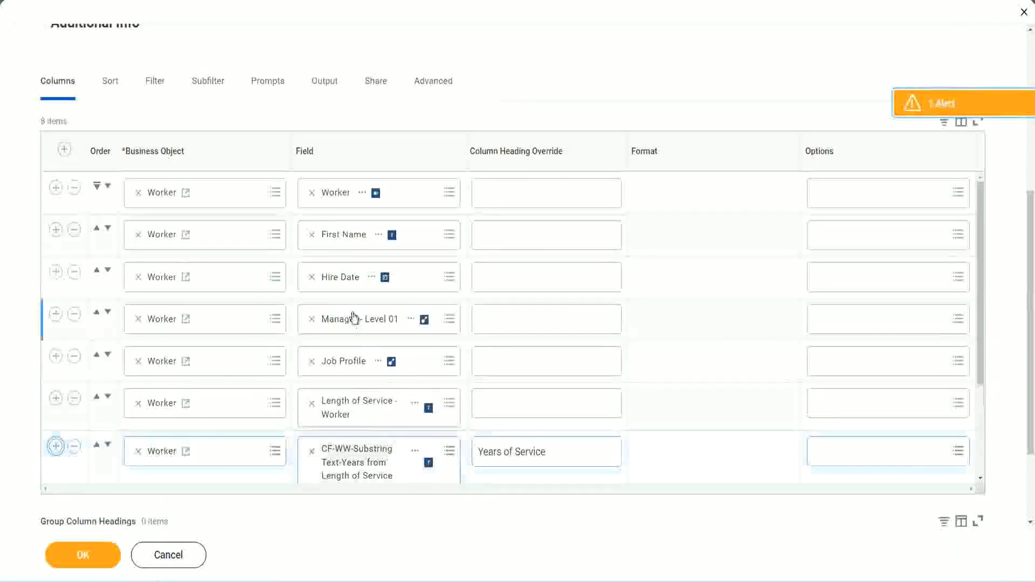
{"action": "scroll", "coordinate": [543, 354], "scroll_direction": "down", "scroll_amount": 2}
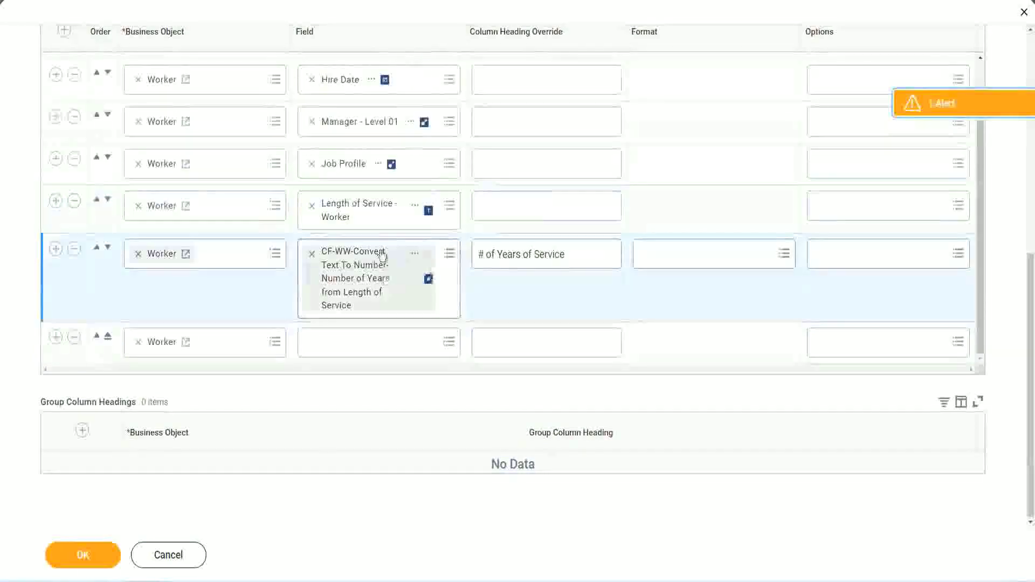
{"action": "left_click", "coordinate": [339, 342]}
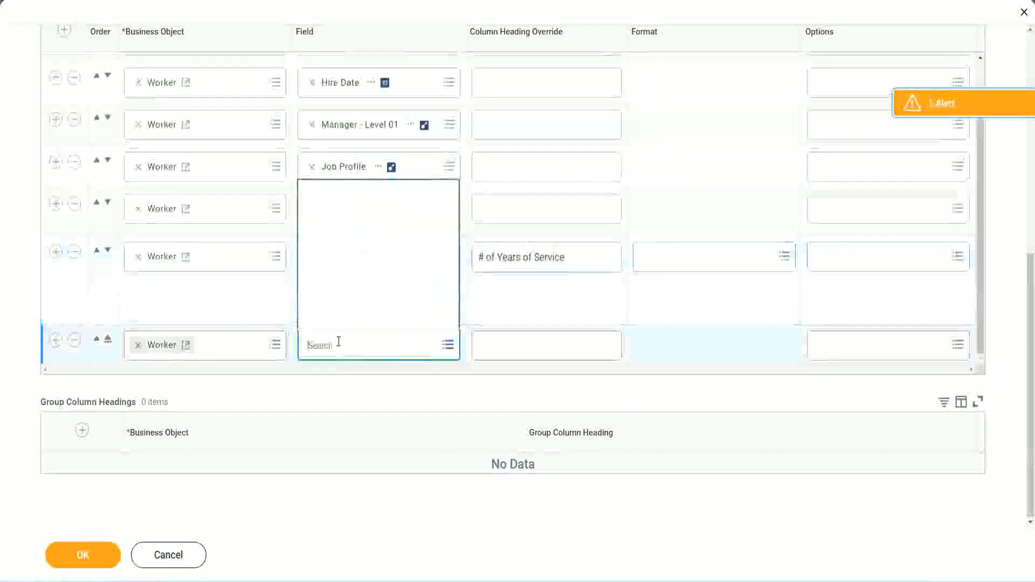
{"action": "key", "text": "ctrl+v"}
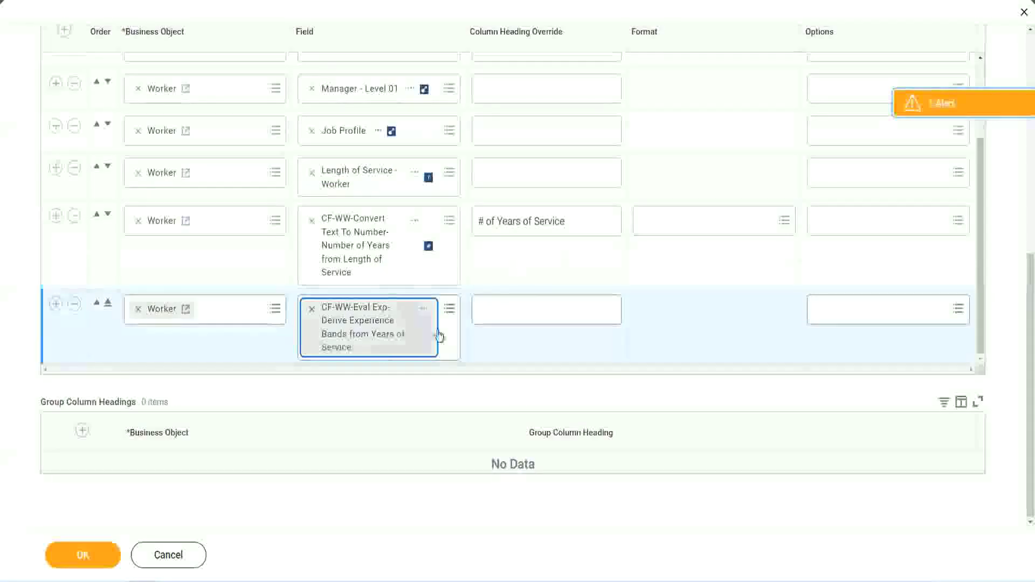
Set the new column's heading override to Experience Bands and save the report definition.
{"action": "left_click", "coordinate": [528, 310]}
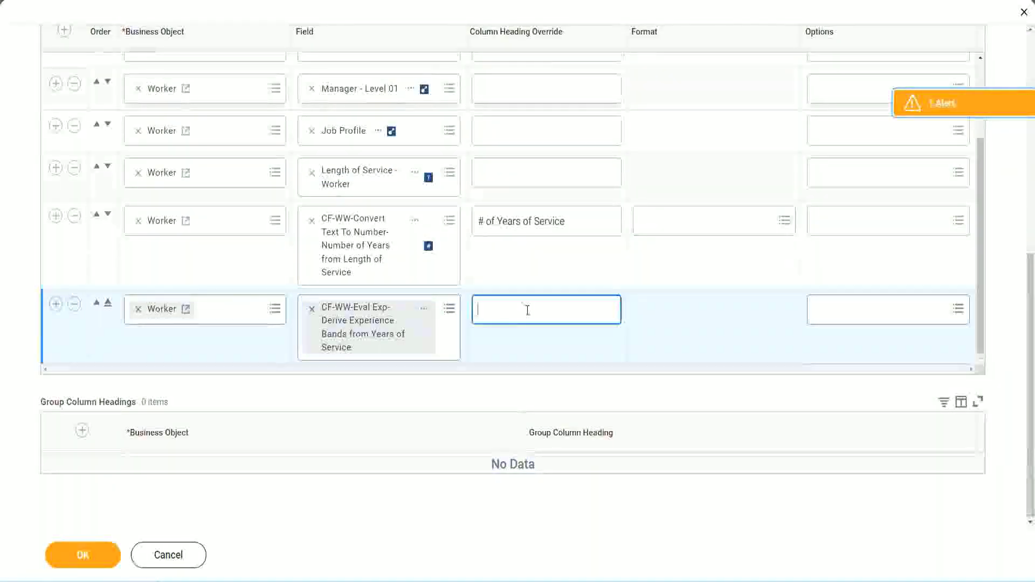
{"action": "type", "text": "E"}
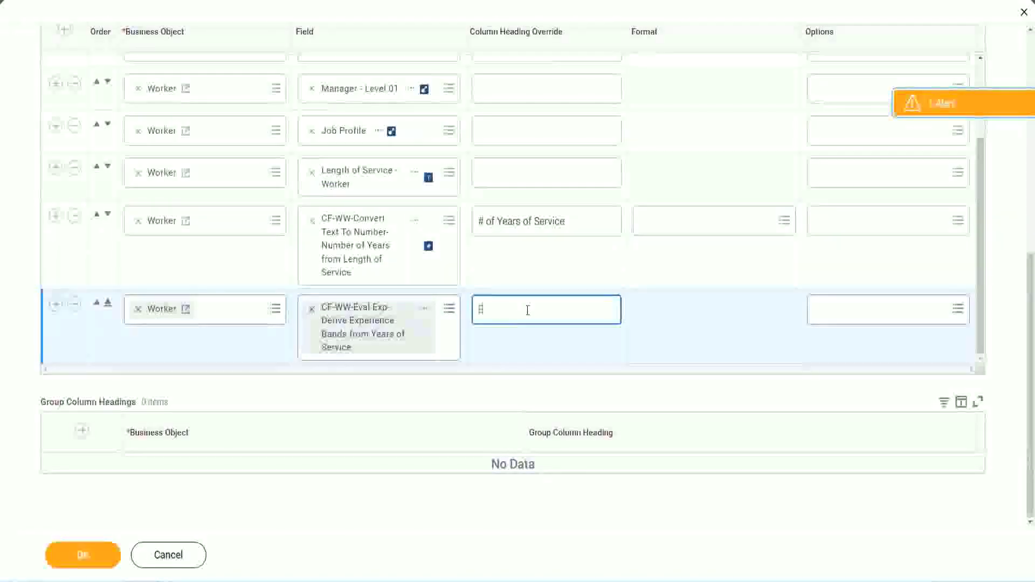
{"action": "type", "text": "xperience Bands"}
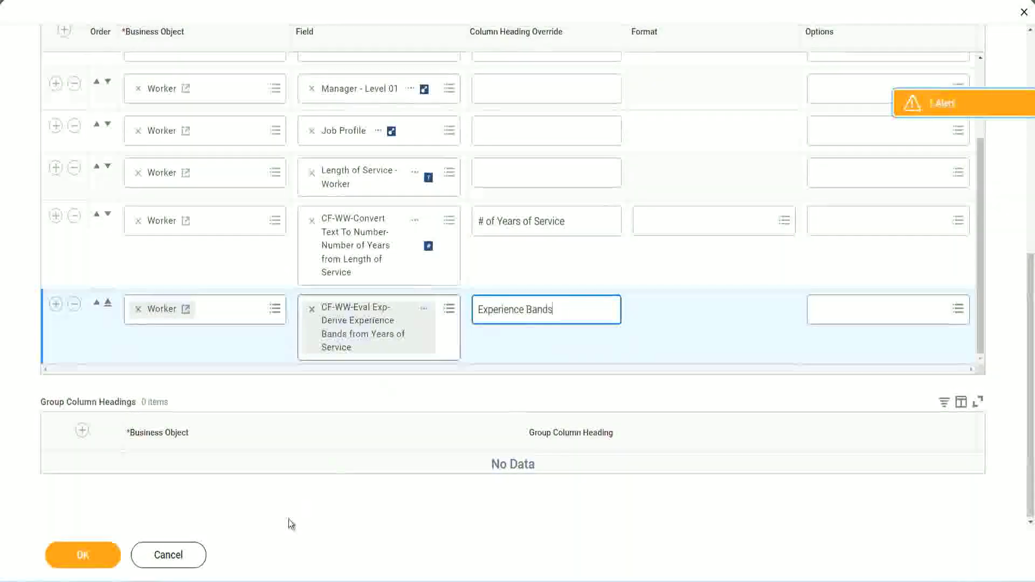
{"action": "left_click", "coordinate": [96, 558]}
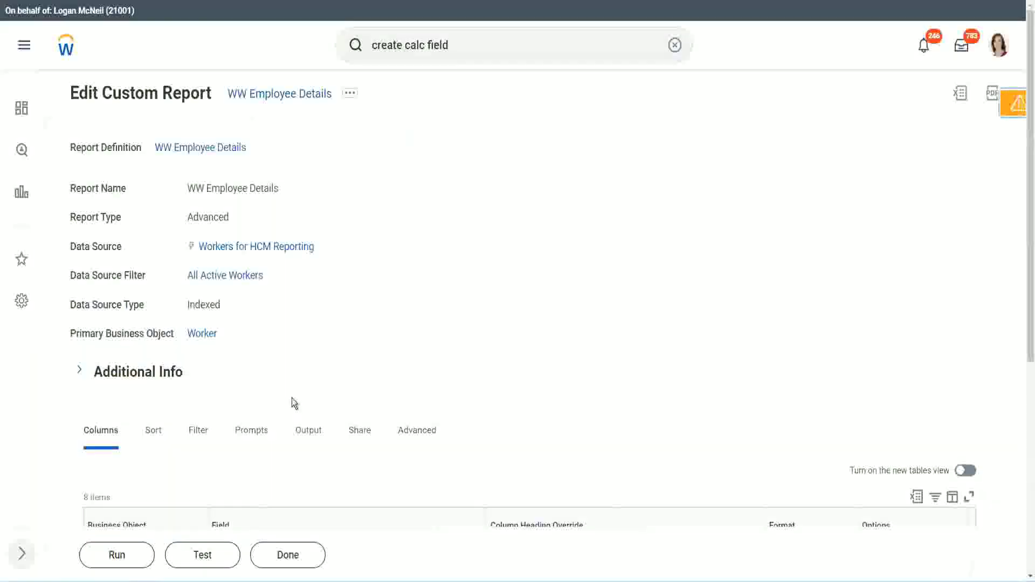
Run the WW Employee Details report with the worker type, employee type and contingent worker type prompts left blank.
{"action": "scroll", "coordinate": [323, 370], "scroll_direction": "down", "scroll_amount": 4}
{"action": "left_click", "coordinate": [120, 556]}
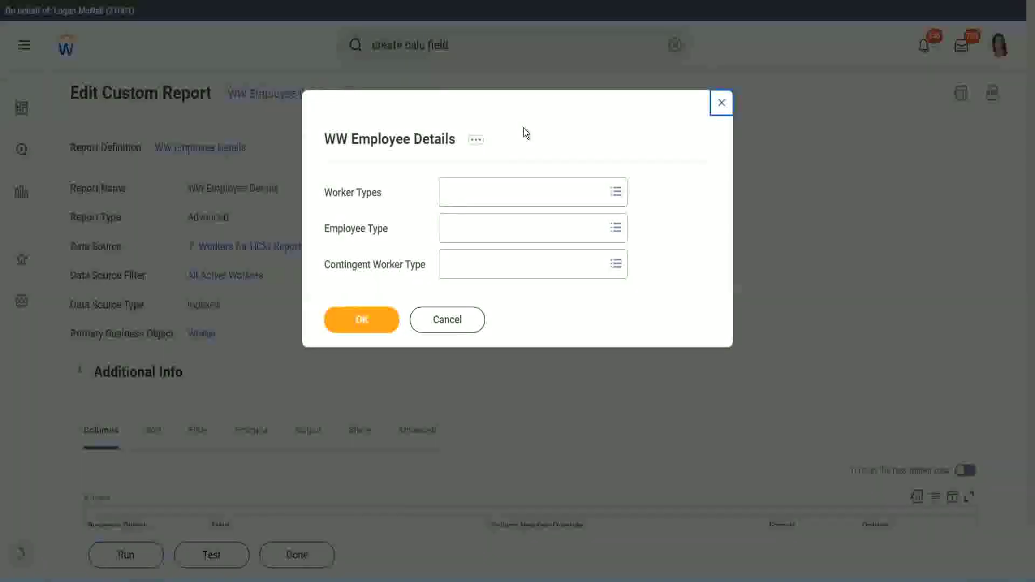
{"action": "left_click", "coordinate": [362, 319]}
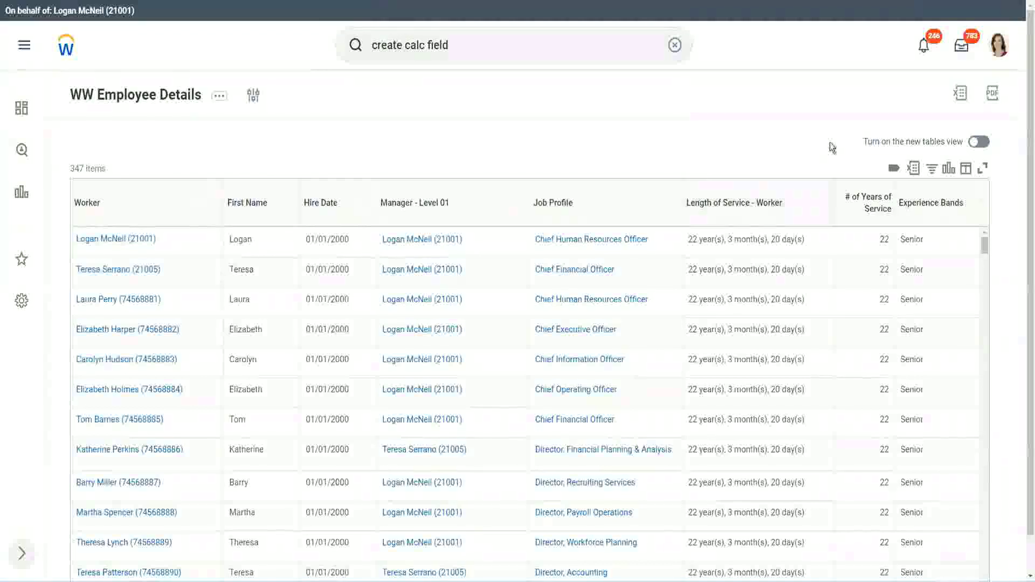
Check the first worker's years of service against the 16 - 30 years Senior band in the Notepad++ notes.
{"action": "scroll", "coordinate": [862, 178], "scroll_direction": "down", "scroll_amount": 1}
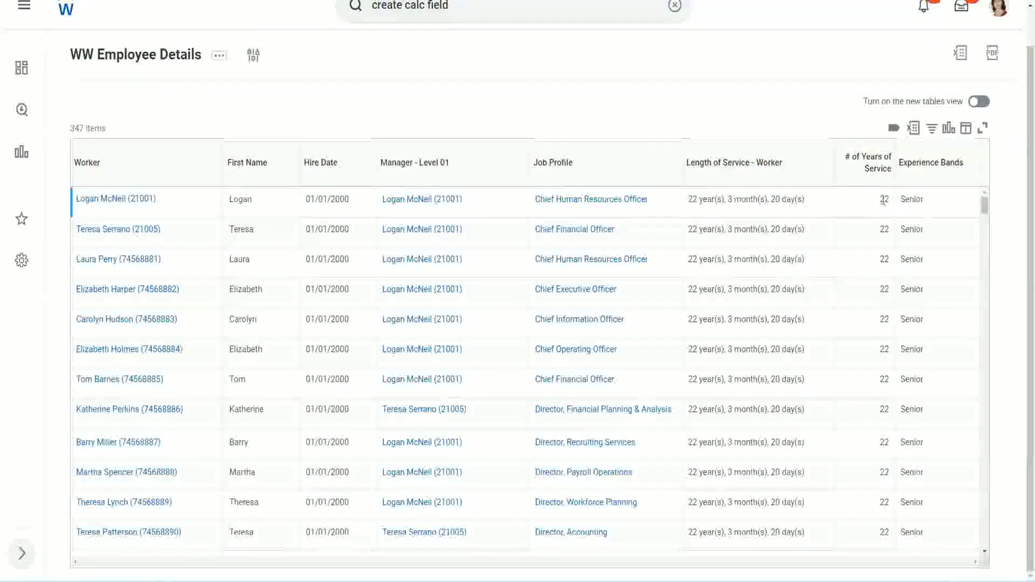
{"action": "left_click_drag", "start_coordinate": [881, 204], "coordinate": [891, 202]}
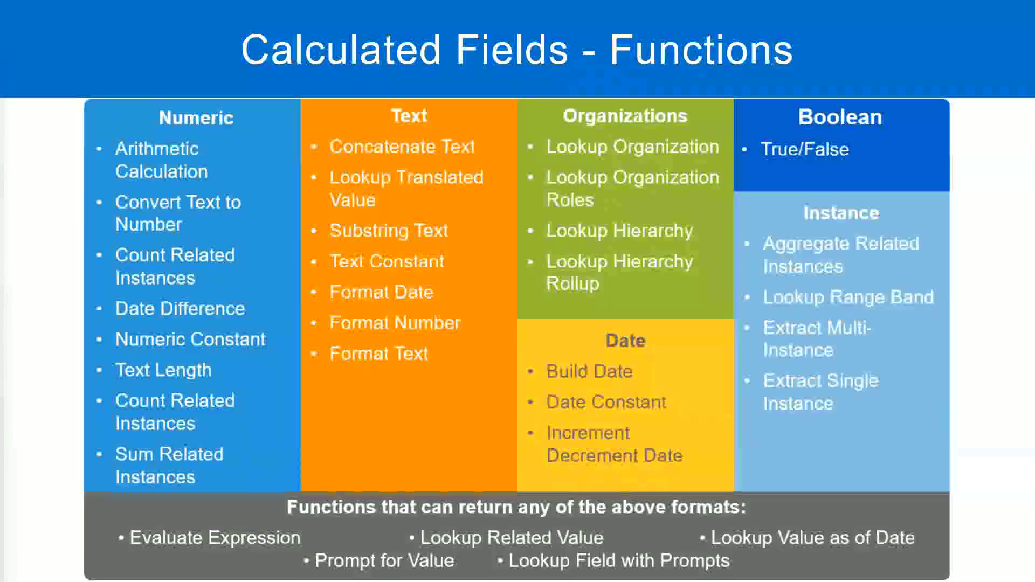
{"action": "key", "text": "alt+Tab"}
{"action": "left_click", "coordinate": [265, 189]}
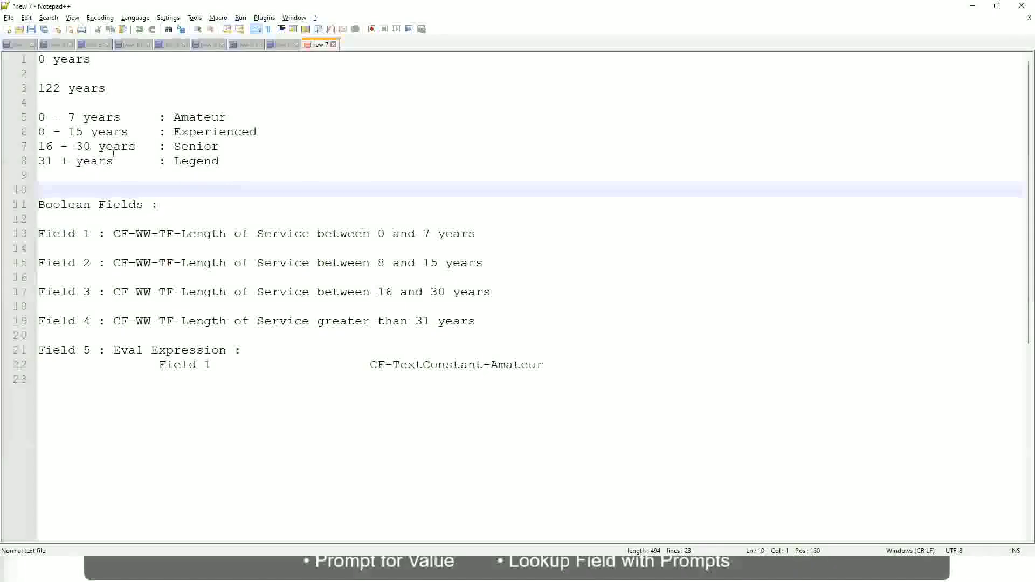
{"action": "left_click", "coordinate": [175, 146]}
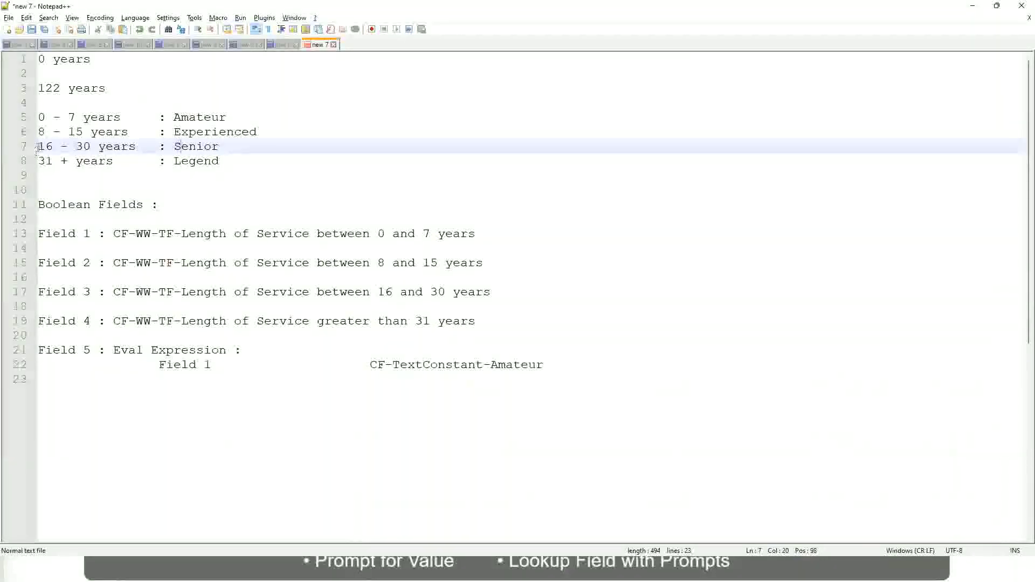
{"action": "left_click_drag", "start_coordinate": [36, 147], "coordinate": [101, 147]}
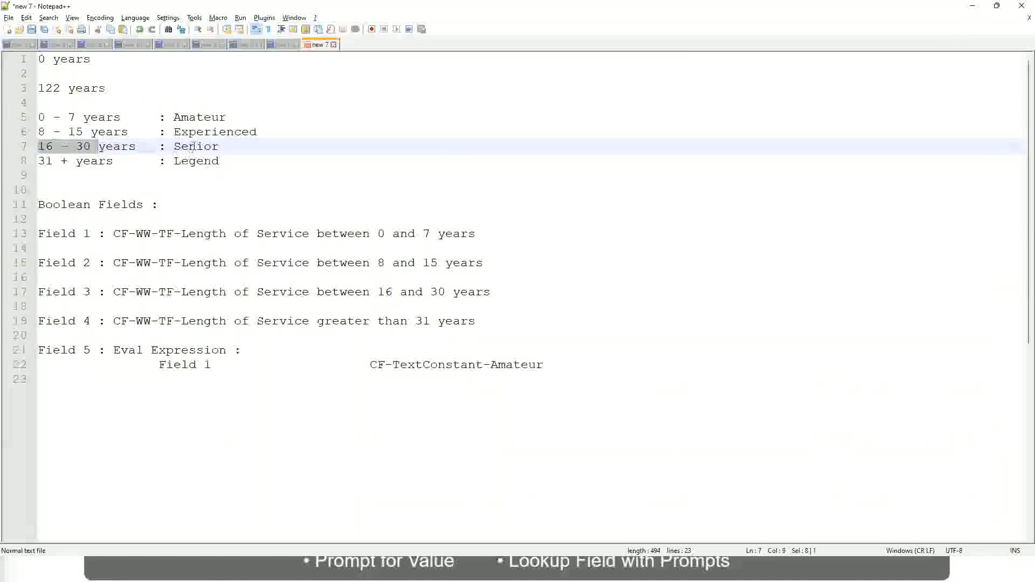
{"action": "double_click", "coordinate": [192, 147]}
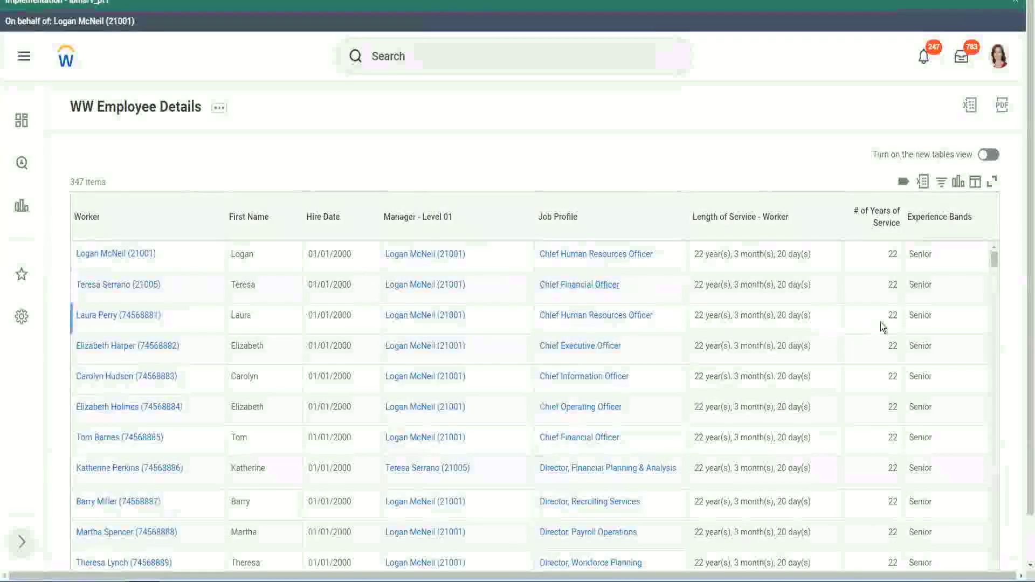
Return to the Workday report, scan the assigned bands and filter Experience Bands to values containing Amateur.
{"action": "scroll", "coordinate": [884, 323], "scroll_direction": "down", "scroll_amount": 2}
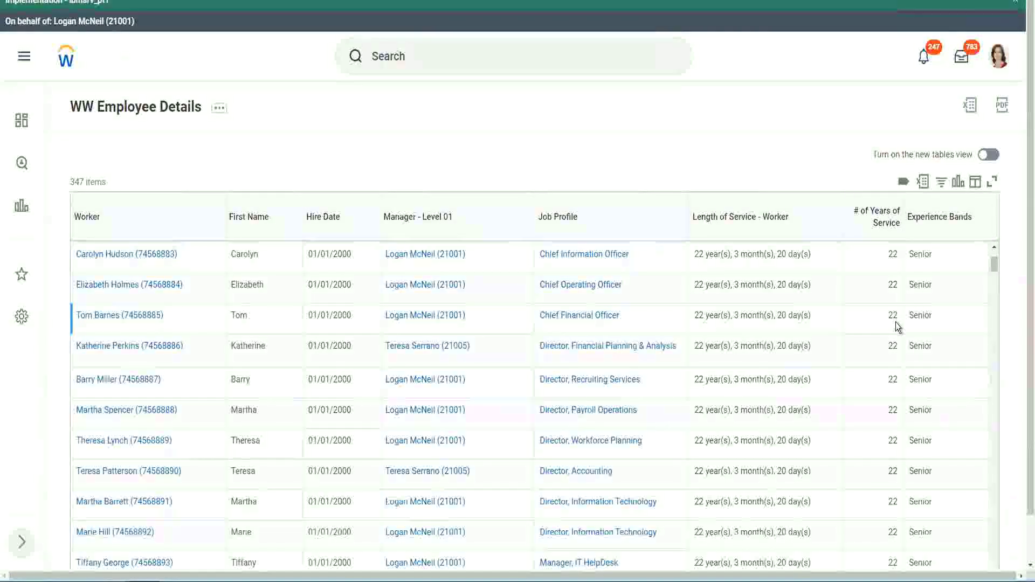
{"action": "scroll", "coordinate": [895, 334], "scroll_direction": "down", "scroll_amount": 5}
{"action": "scroll", "coordinate": [905, 360], "scroll_direction": "down", "scroll_amount": 5}
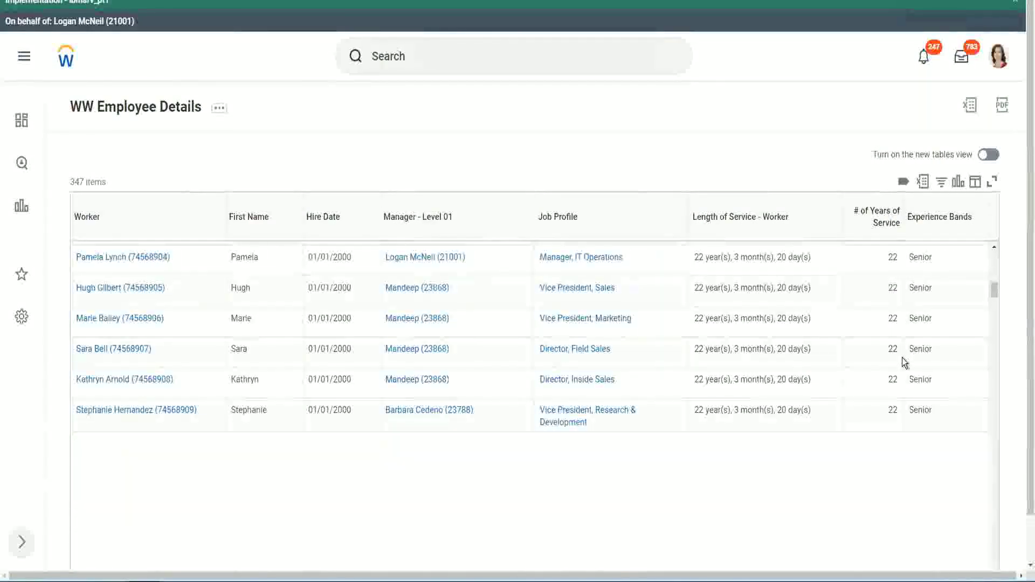
{"action": "scroll", "coordinate": [917, 372], "scroll_direction": "down", "scroll_amount": 1}
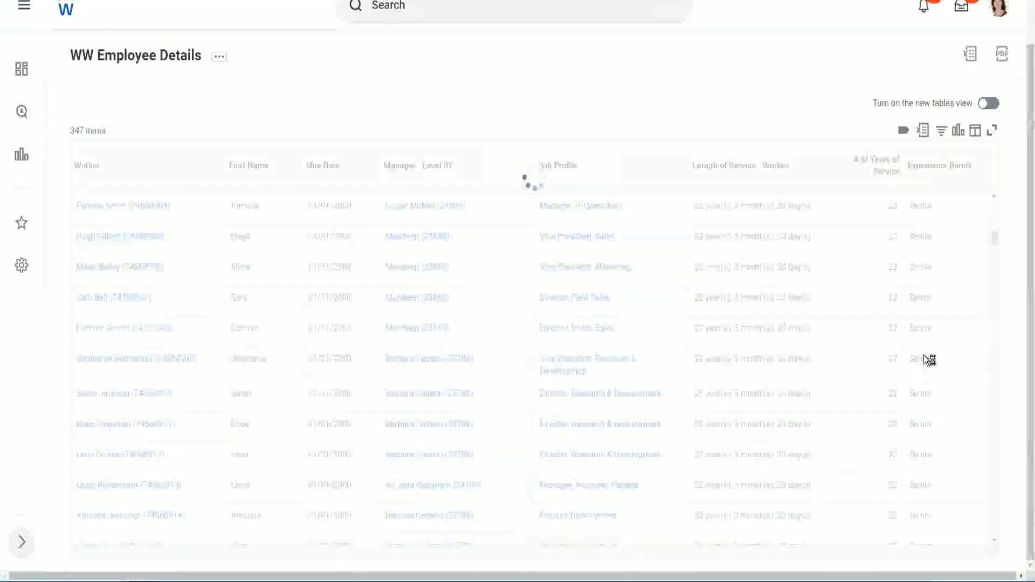
{"action": "scroll", "coordinate": [959, 304], "scroll_direction": "down", "scroll_amount": 7}
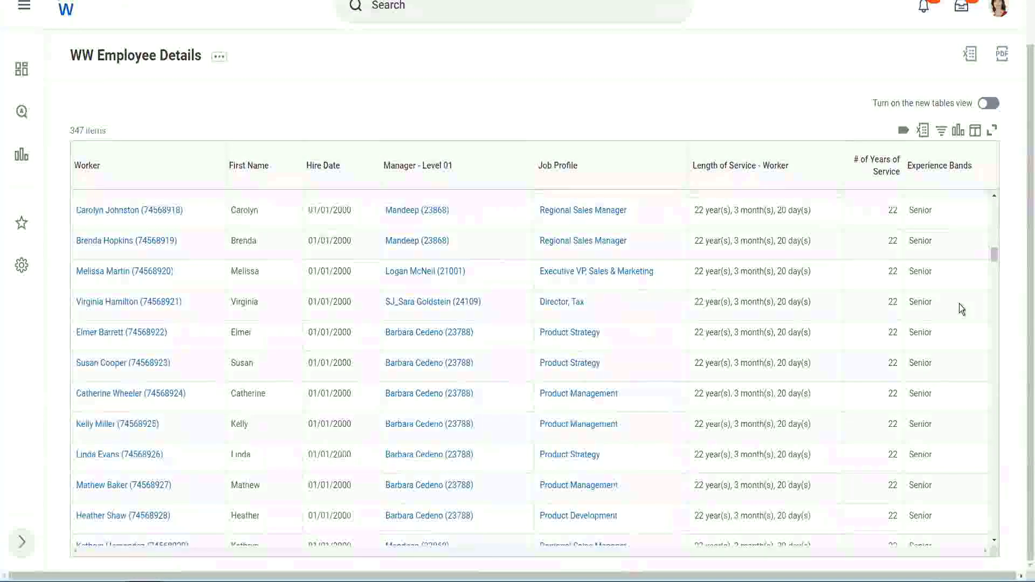
{"action": "scroll", "coordinate": [959, 303], "scroll_direction": "down", "scroll_amount": 10}
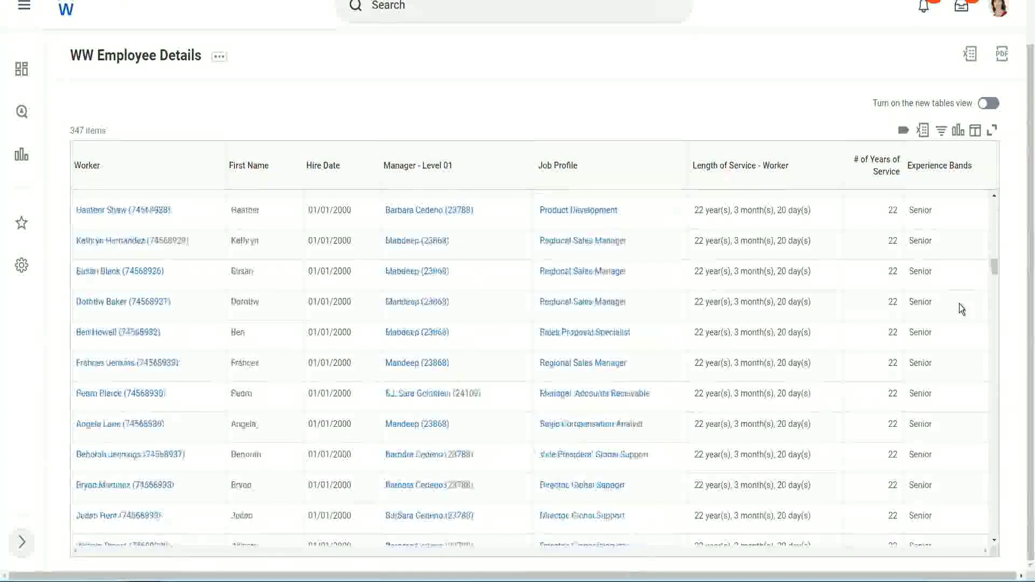
{"action": "left_click", "coordinate": [946, 171]}
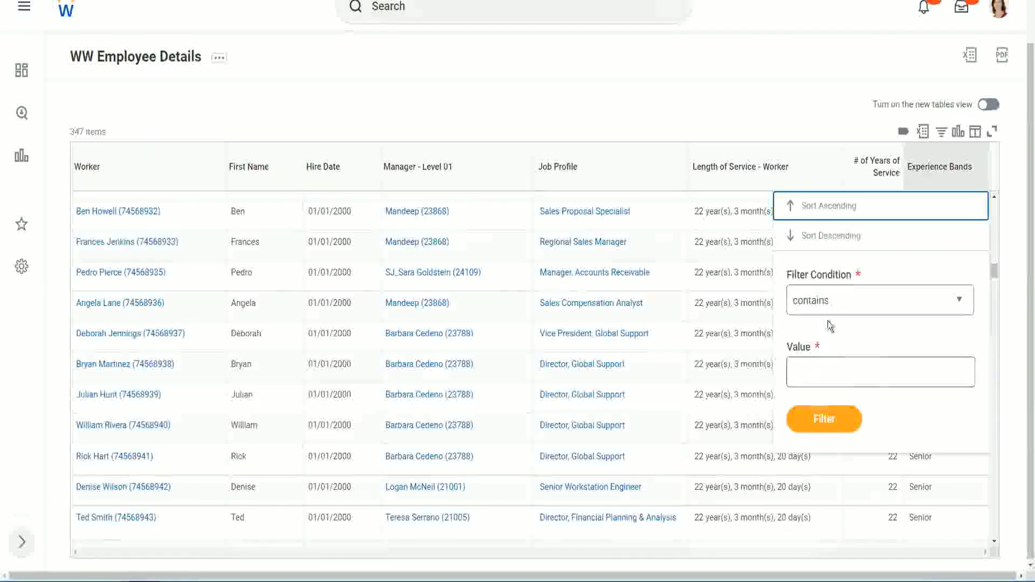
{"action": "left_click", "coordinate": [821, 362]}
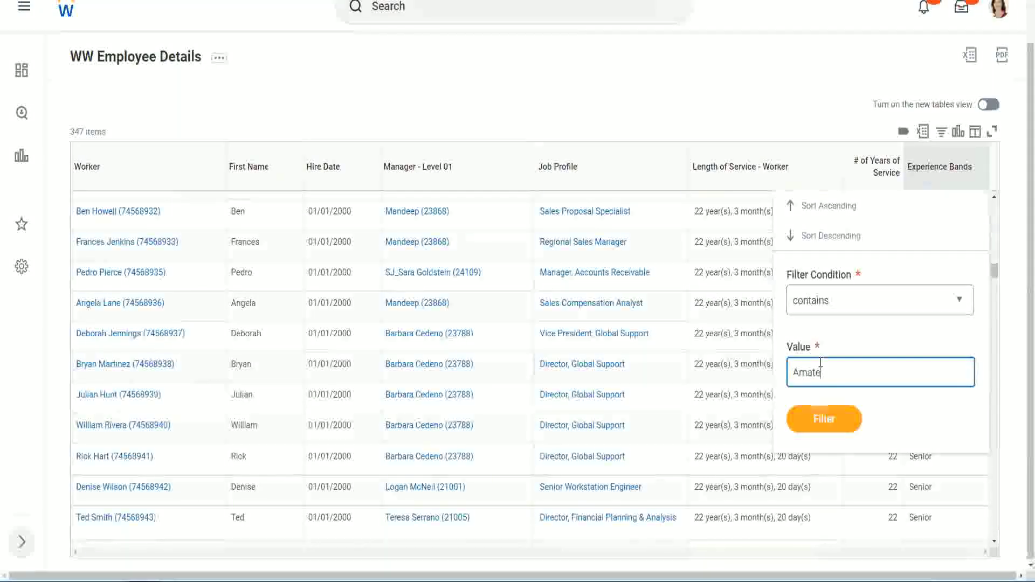
{"action": "type", "text": "Amateur"}
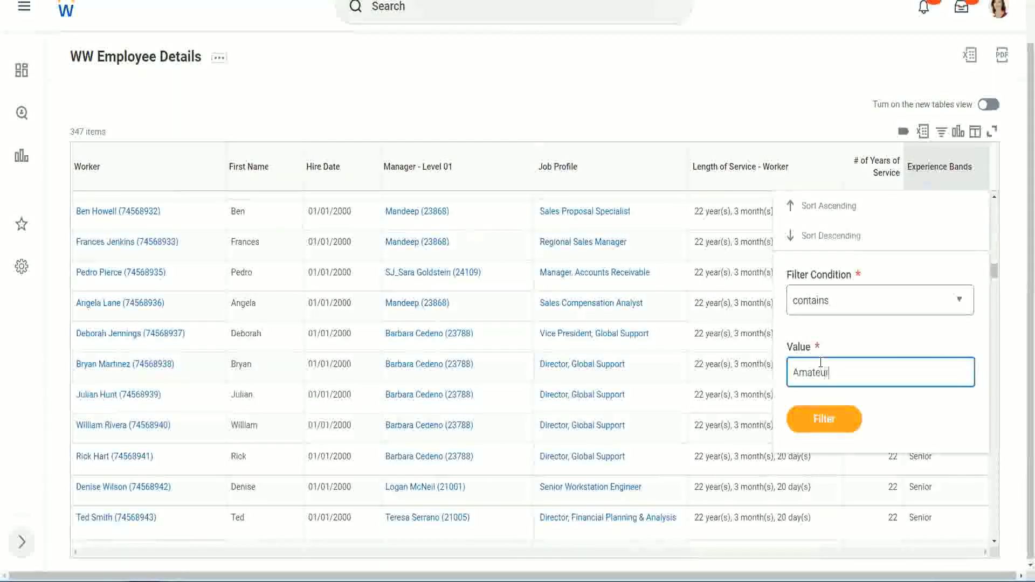
{"action": "left_click", "coordinate": [816, 426]}
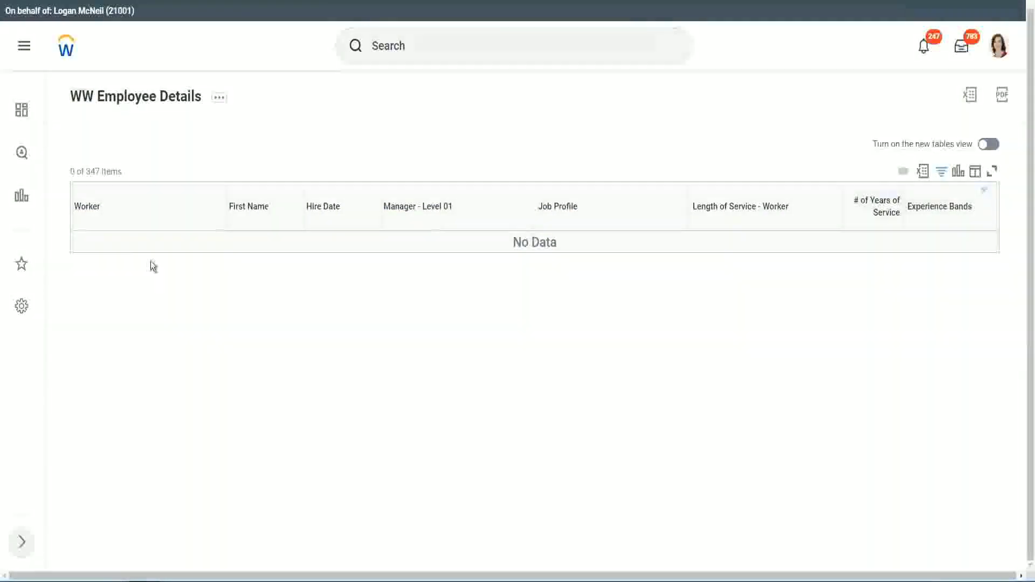
Change the Experience Bands filter value to Legend and look through the matching workers' years of service.
{"action": "left_click", "coordinate": [938, 212]}
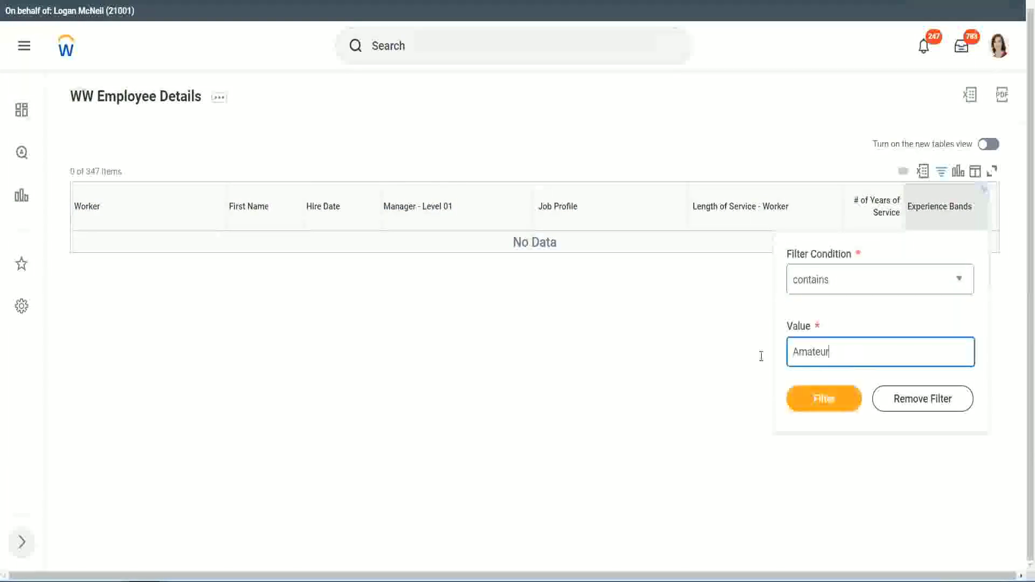
{"action": "left_click_drag", "start_coordinate": [761, 356], "coordinate": [740, 353]}
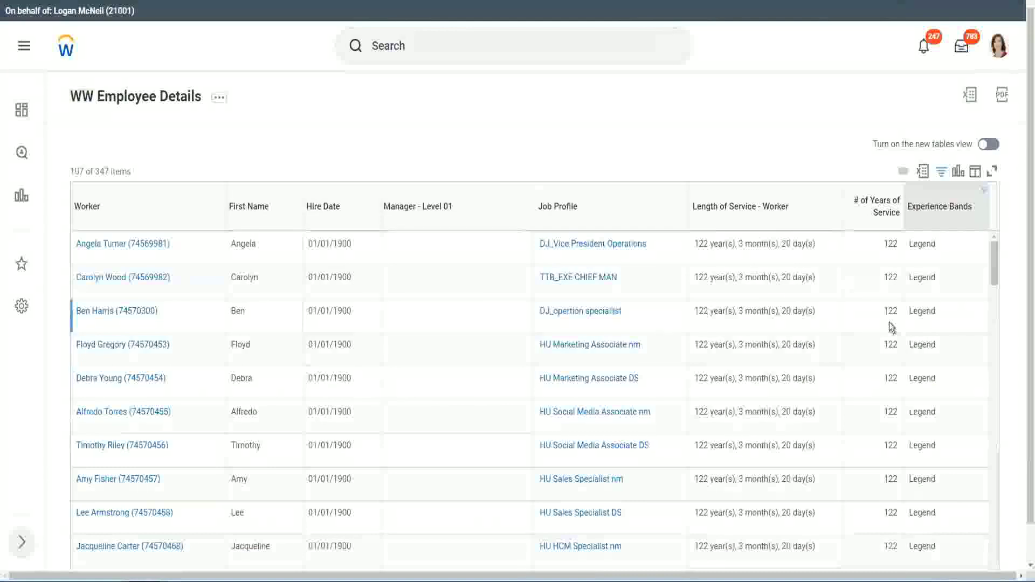
{"action": "scroll", "coordinate": [888, 322], "scroll_direction": "down", "scroll_amount": 10}
{"action": "scroll", "coordinate": [889, 322], "scroll_direction": "down", "scroll_amount": 5}
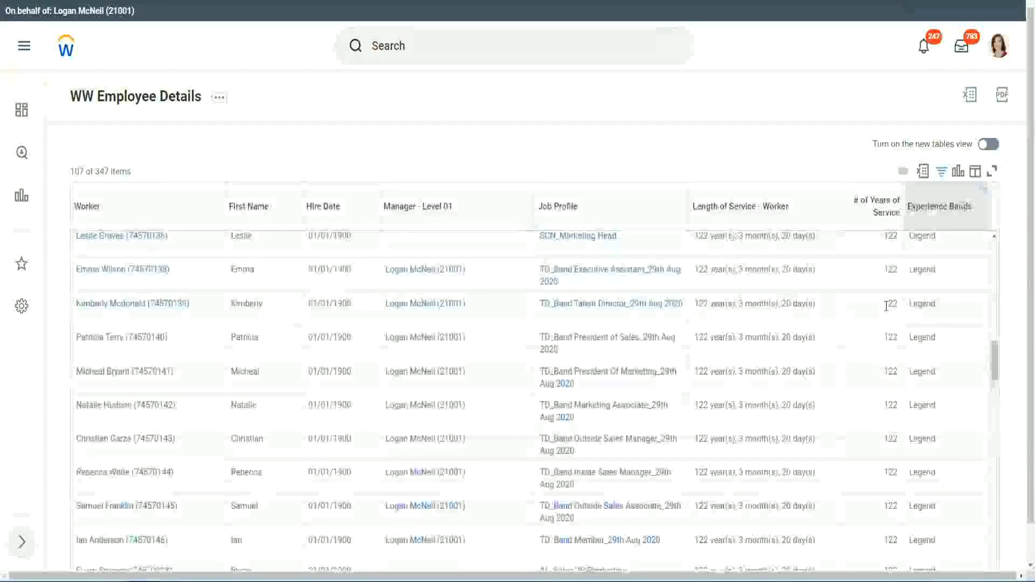
{"action": "scroll", "coordinate": [887, 306], "scroll_direction": "down", "scroll_amount": 10}
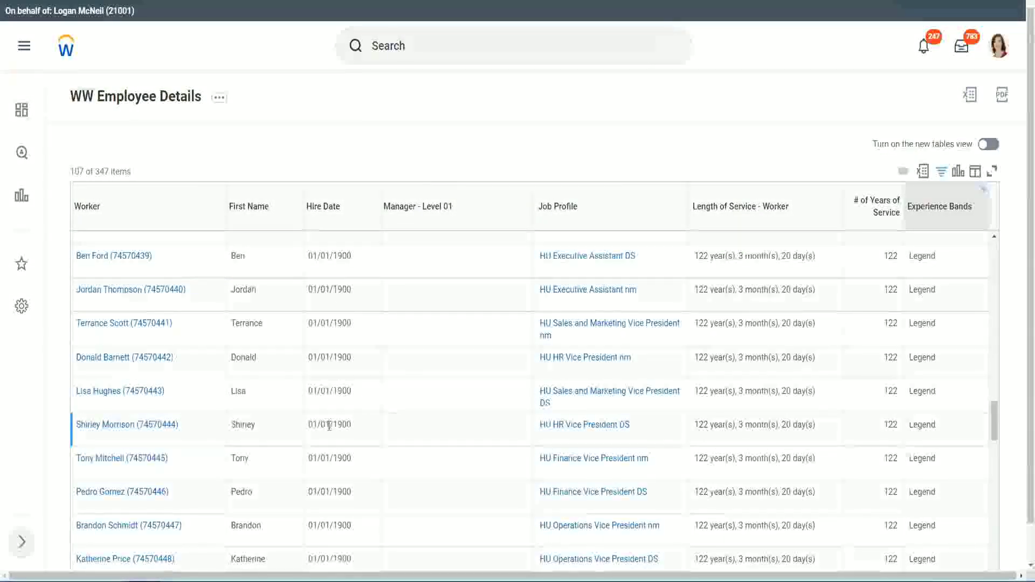
Compare hire dates and years of service with the experience band through the end of the filtered worker list.
{"action": "double_click", "coordinate": [335, 422]}
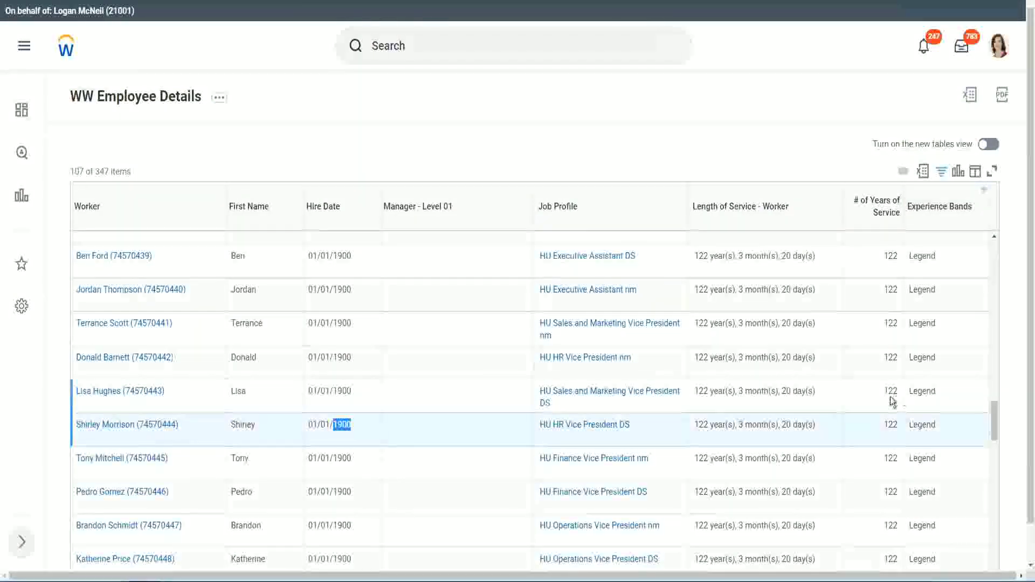
{"action": "scroll", "coordinate": [884, 402], "scroll_direction": "down", "scroll_amount": 1}
{"action": "scroll", "coordinate": [881, 406], "scroll_direction": "down", "scroll_amount": 3}
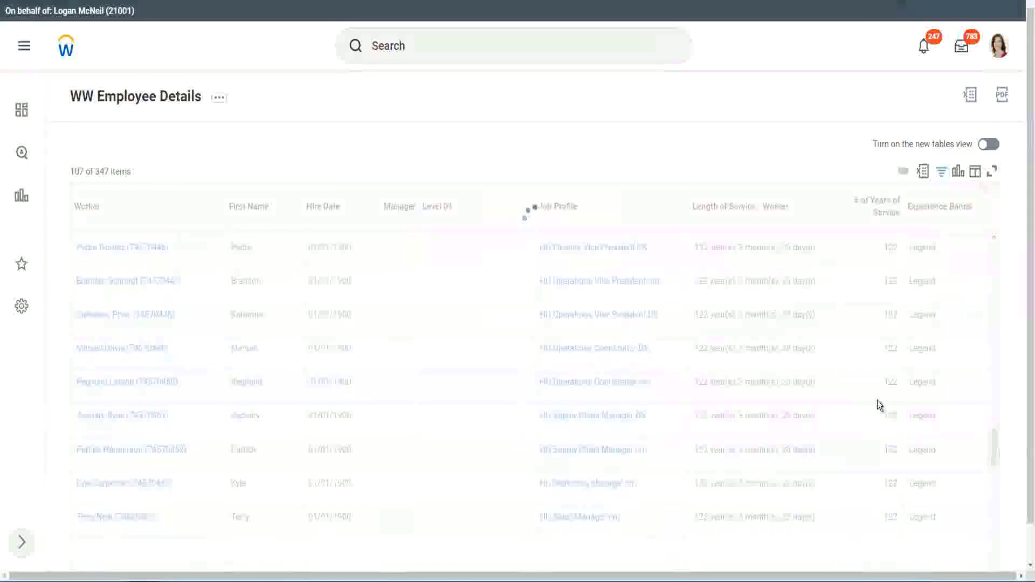
{"action": "scroll", "coordinate": [878, 405], "scroll_direction": "down", "scroll_amount": 3}
{"action": "scroll", "coordinate": [878, 406], "scroll_direction": "down", "scroll_amount": 10}
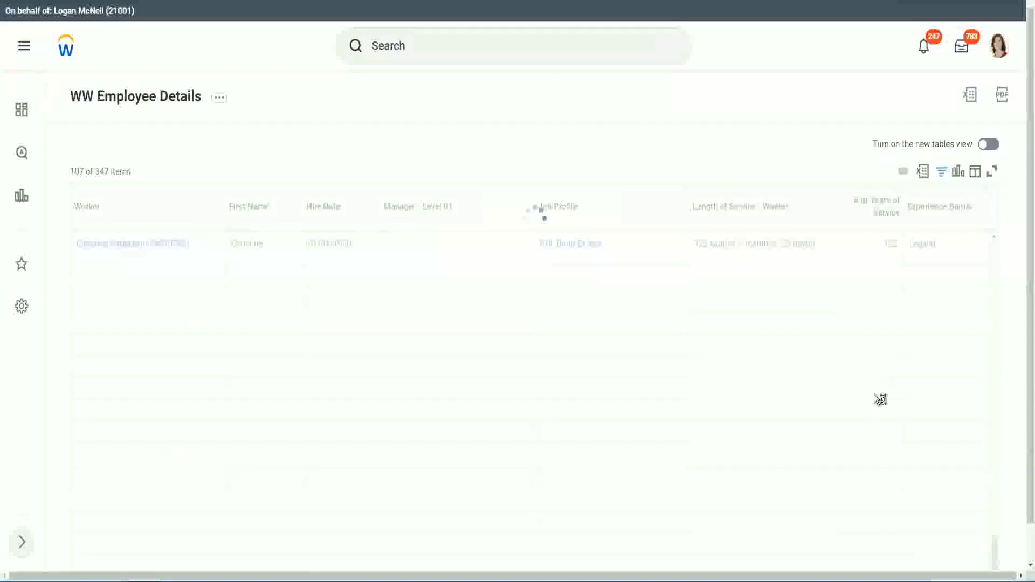
{"action": "scroll", "coordinate": [863, 355], "scroll_direction": "down", "scroll_amount": 6}
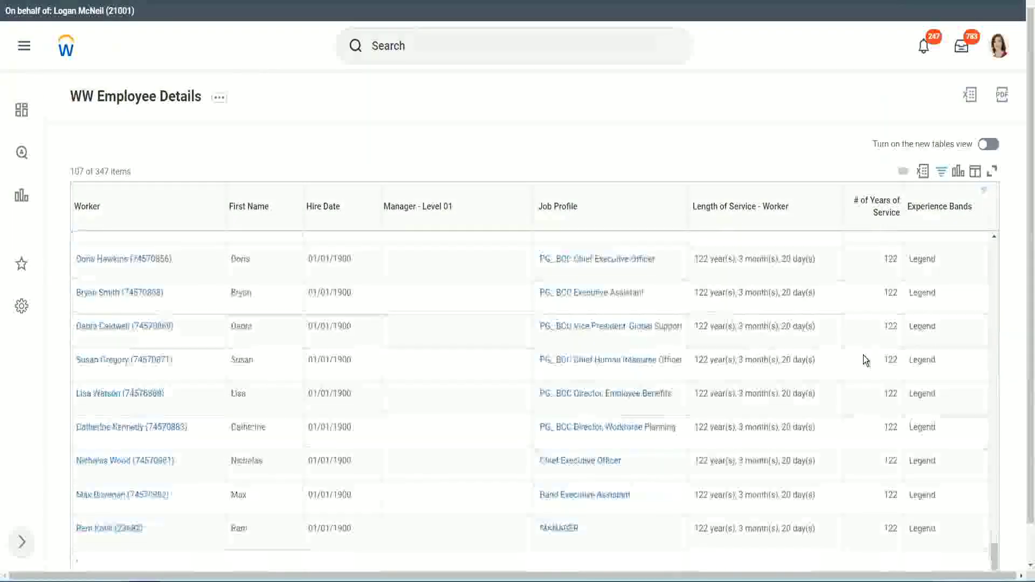
{"action": "left_click", "coordinate": [883, 534]}
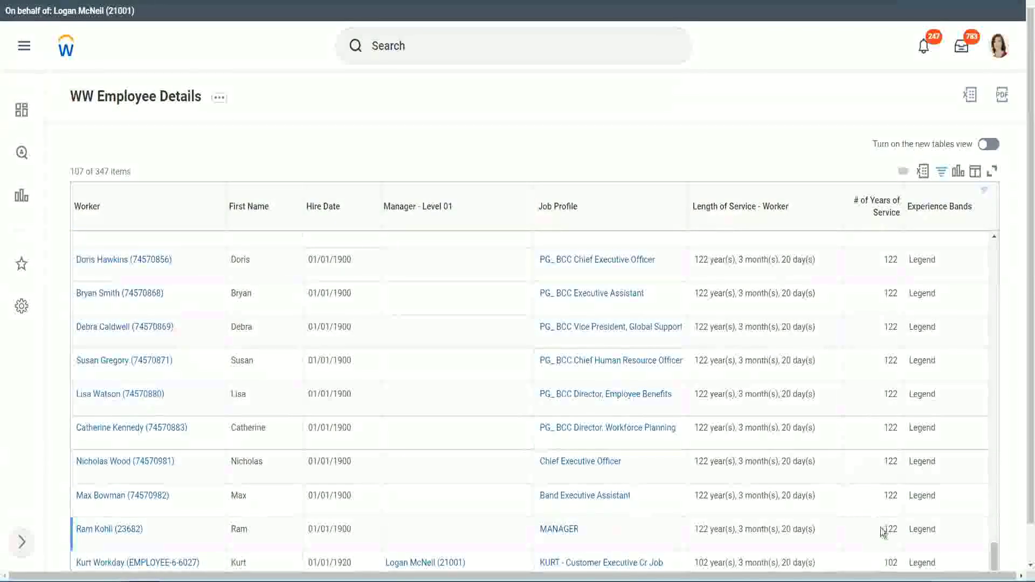
{"action": "double_click", "coordinate": [889, 562]}
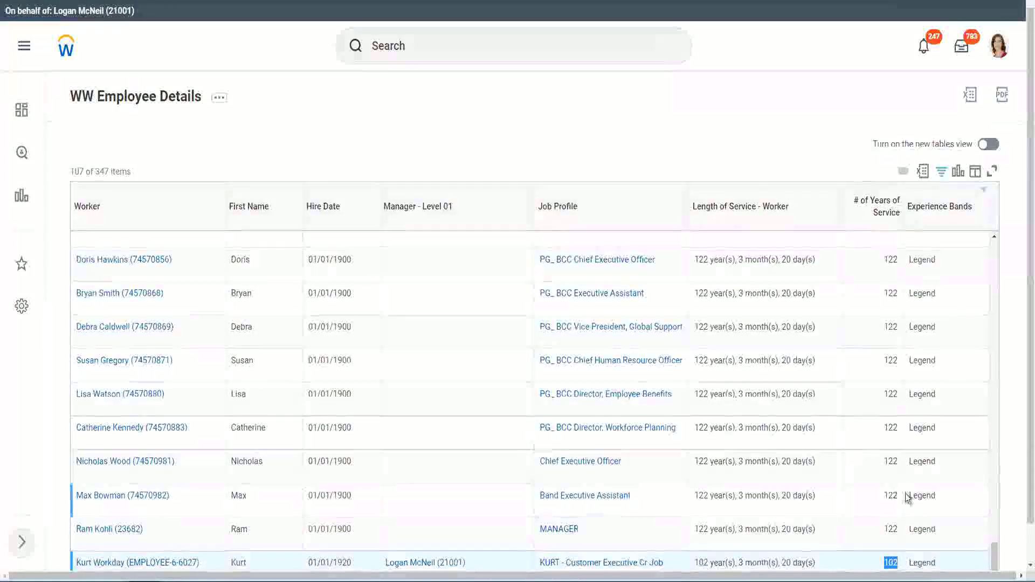
Finish checking the Legend workers' years of service and change the Experience Bands filter value to Experienced.
{"action": "left_click_drag", "start_coordinate": [889, 461], "coordinate": [899, 462]}
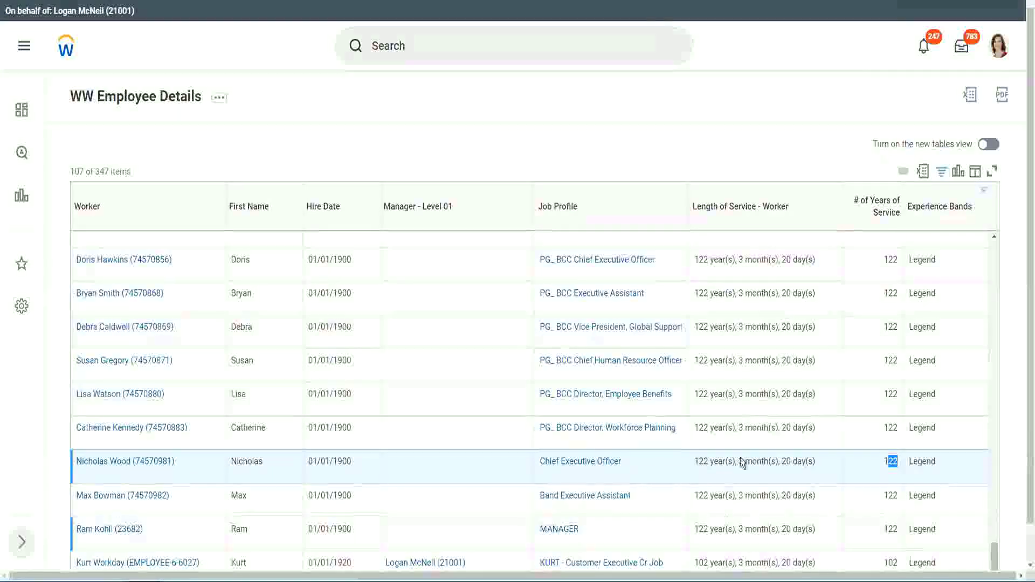
{"action": "left_click", "coordinate": [869, 429]}
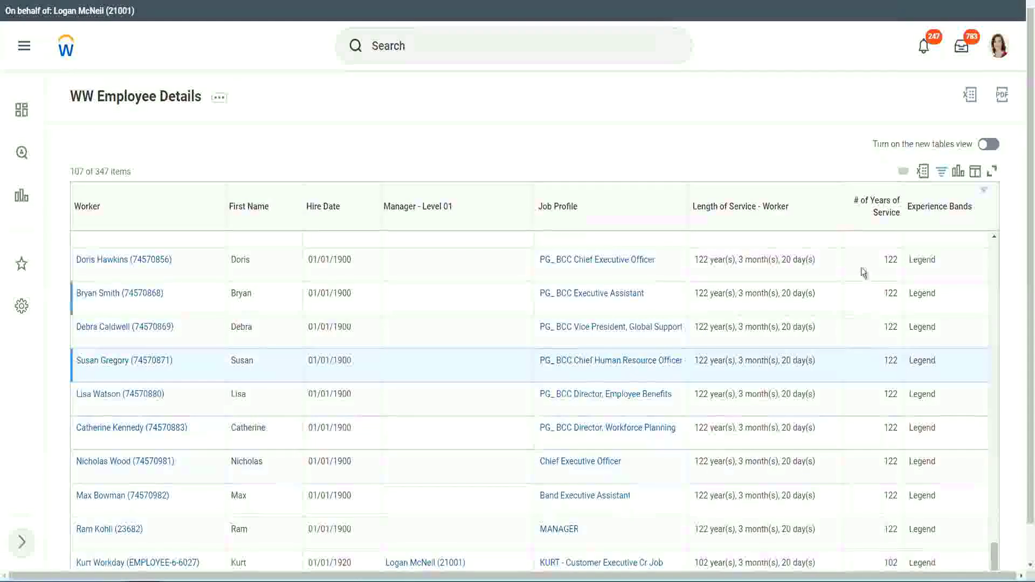
{"action": "left_click", "coordinate": [945, 212]}
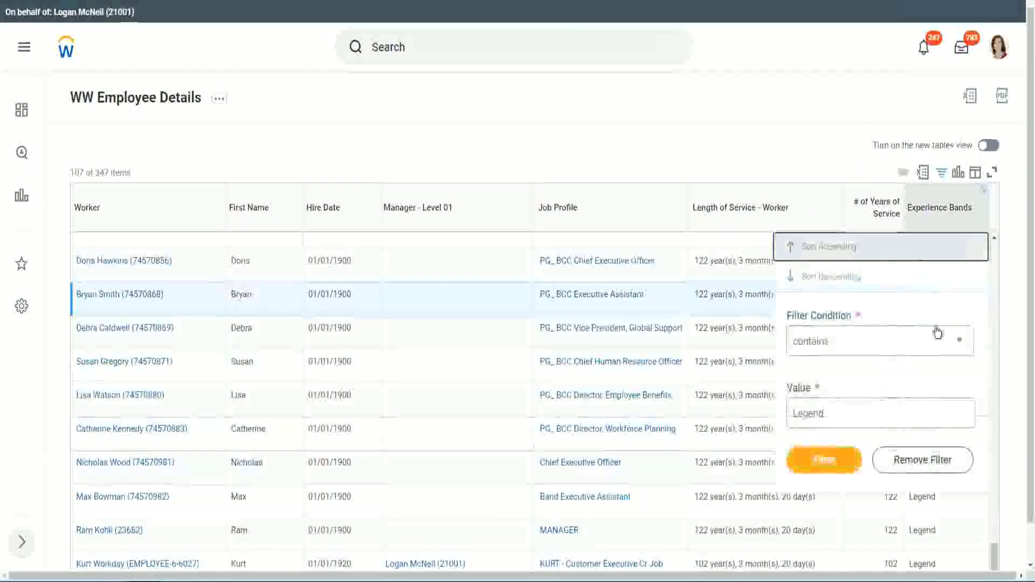
{"action": "left_click", "coordinate": [848, 412]}
{"action": "left_click_drag", "start_coordinate": [848, 413], "coordinate": [714, 417]}
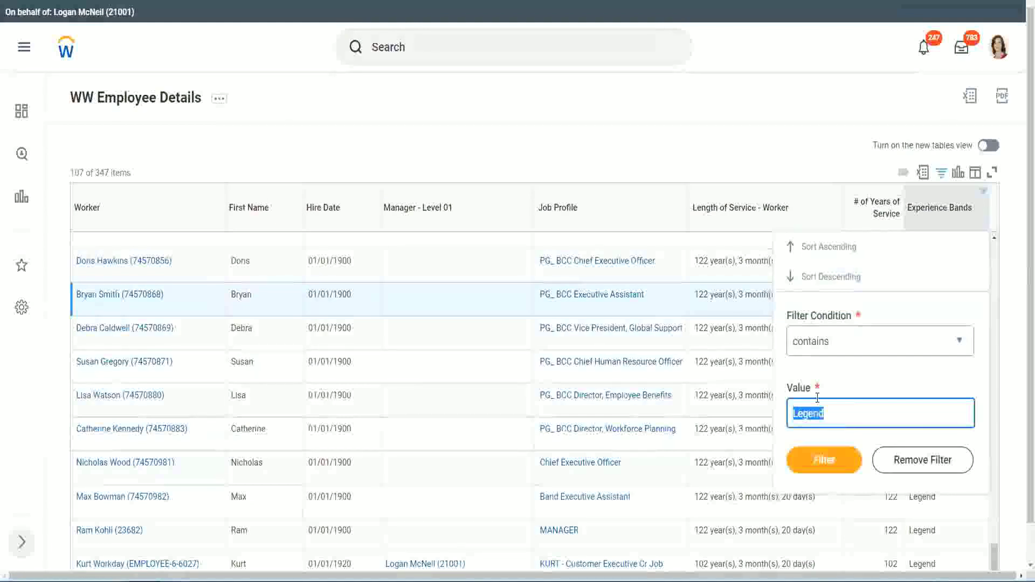
{"action": "type", "text": "Ex"}
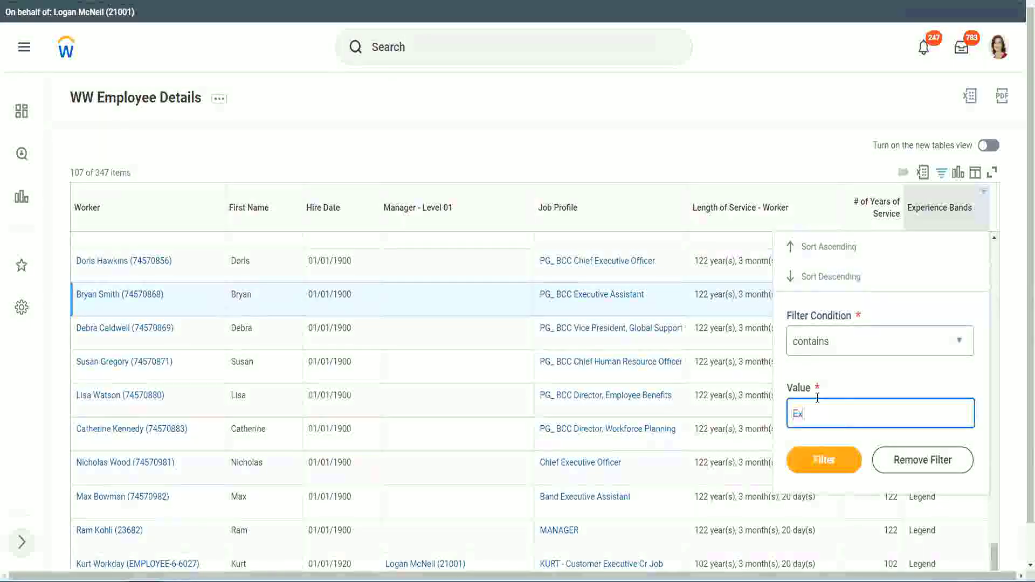
{"action": "type", "text": "per"}
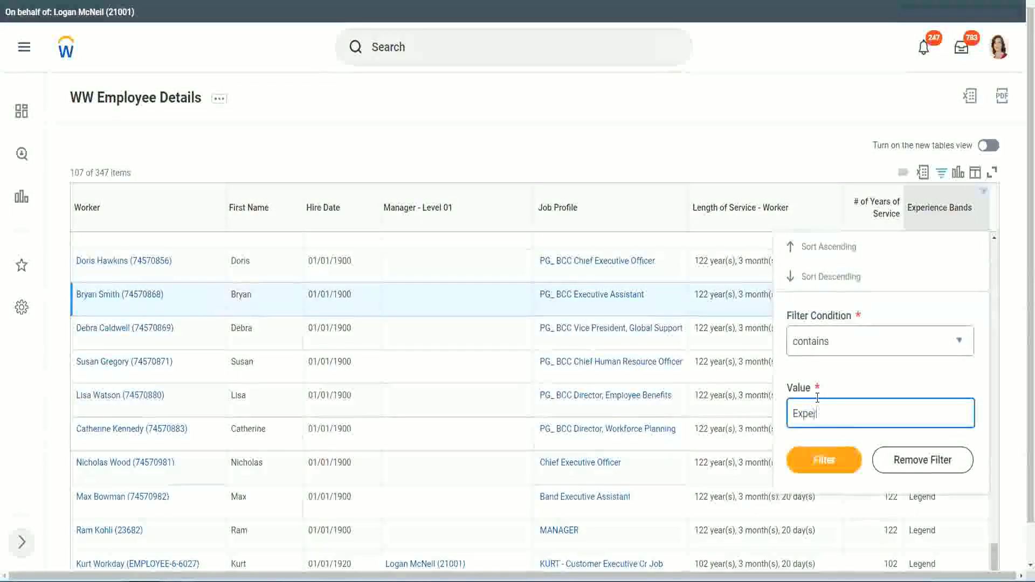
{"action": "type", "text": "ienced"}
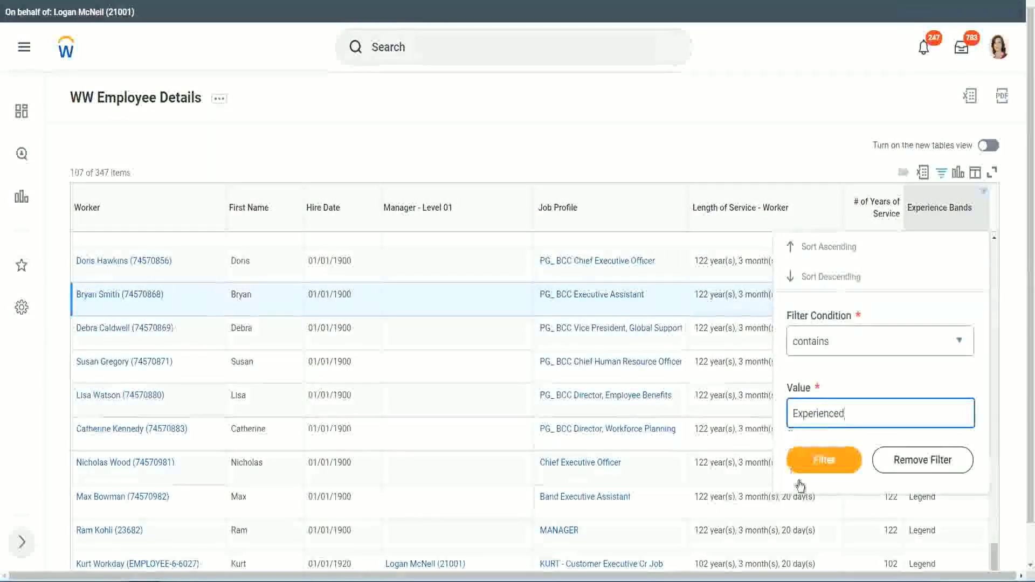
{"action": "left_click", "coordinate": [830, 459]}
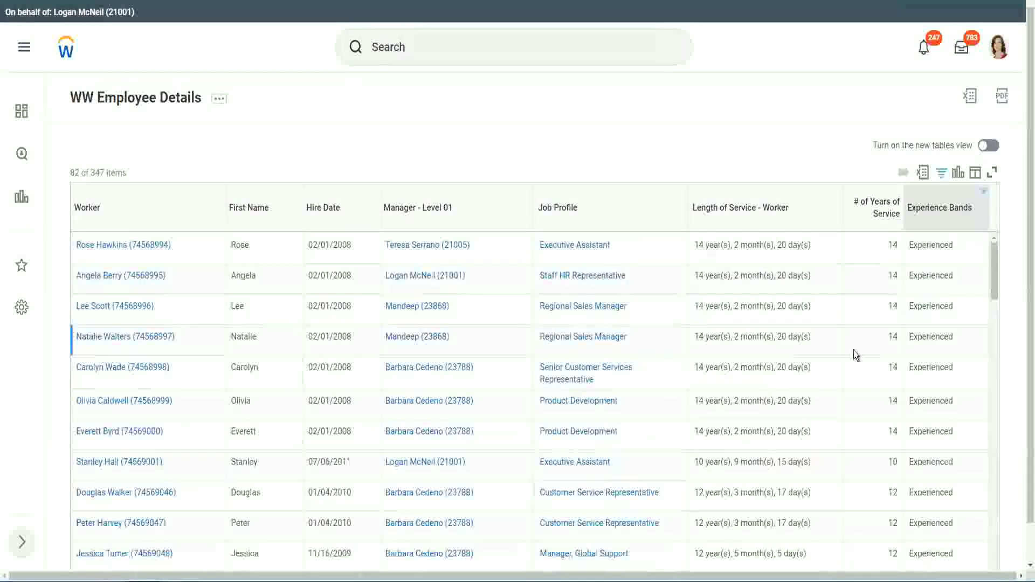
Check the first filtered worker's years of service against the 8 - 15 years Experienced band in the Notepad++ notes.
{"action": "left_click", "coordinate": [891, 249]}
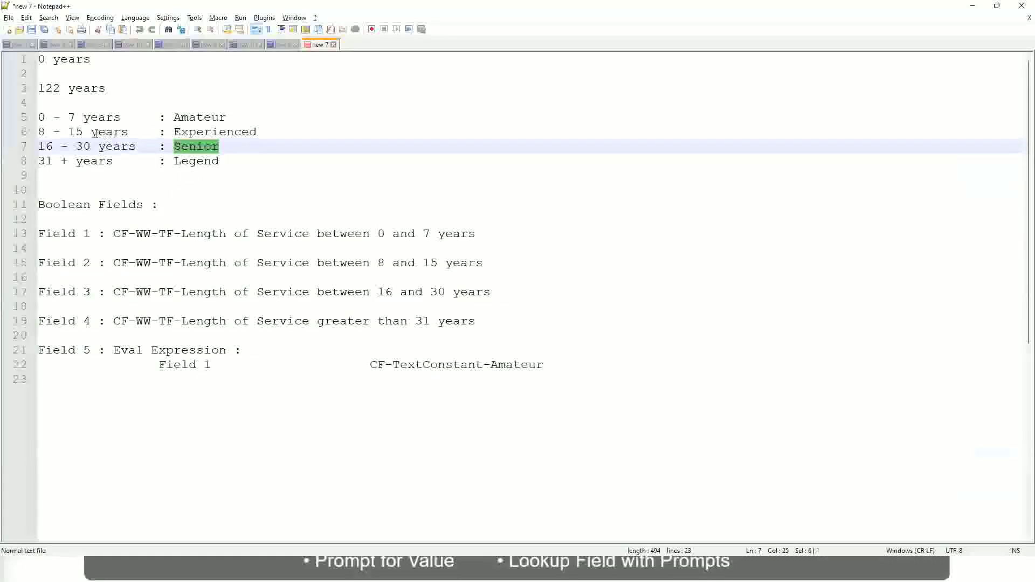
{"action": "left_click", "coordinate": [57, 133]}
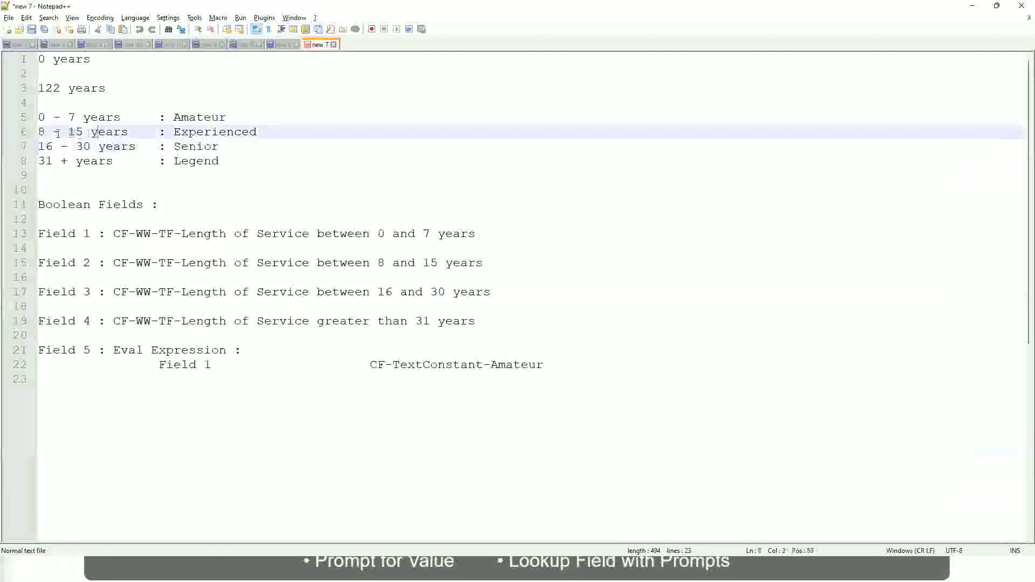
{"action": "left_click_drag", "start_coordinate": [46, 133], "coordinate": [54, 133]}
{"action": "left_click", "coordinate": [87, 132]}
{"action": "left_click", "coordinate": [120, 133]}
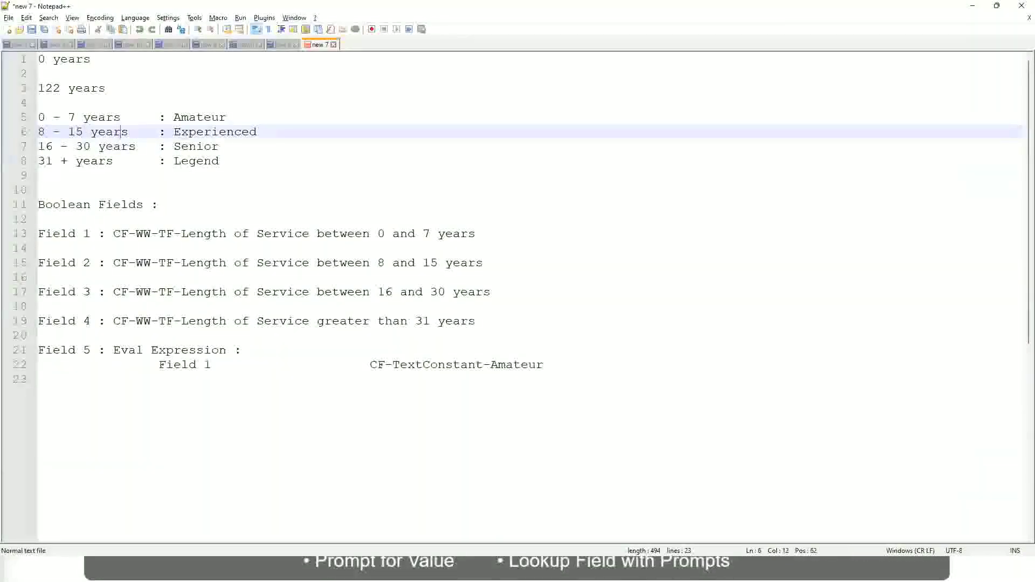
Return to the Workday report and compare years of service with the Experienced band down the filtered worker list.
{"action": "key", "text": "alt+Tab"}
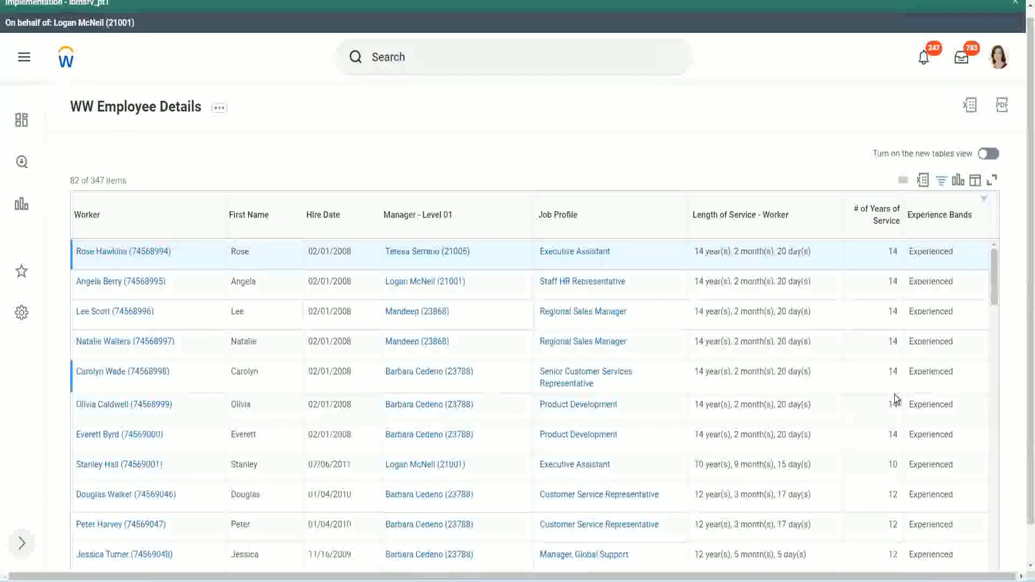
{"action": "scroll", "coordinate": [890, 397], "scroll_direction": "down", "scroll_amount": 2}
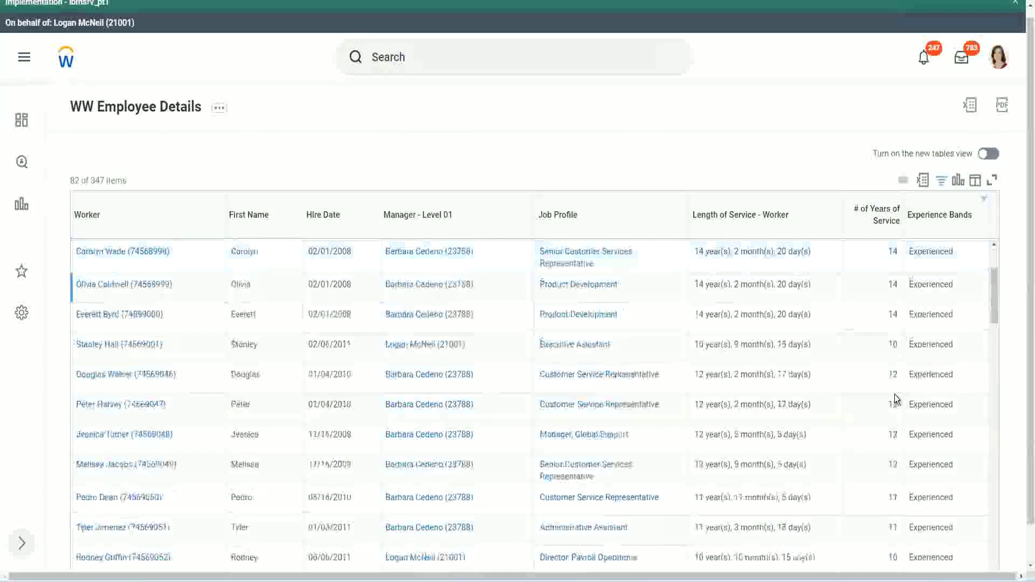
{"action": "scroll", "coordinate": [895, 399], "scroll_direction": "down", "scroll_amount": 2}
{"action": "double_click", "coordinate": [891, 284]}
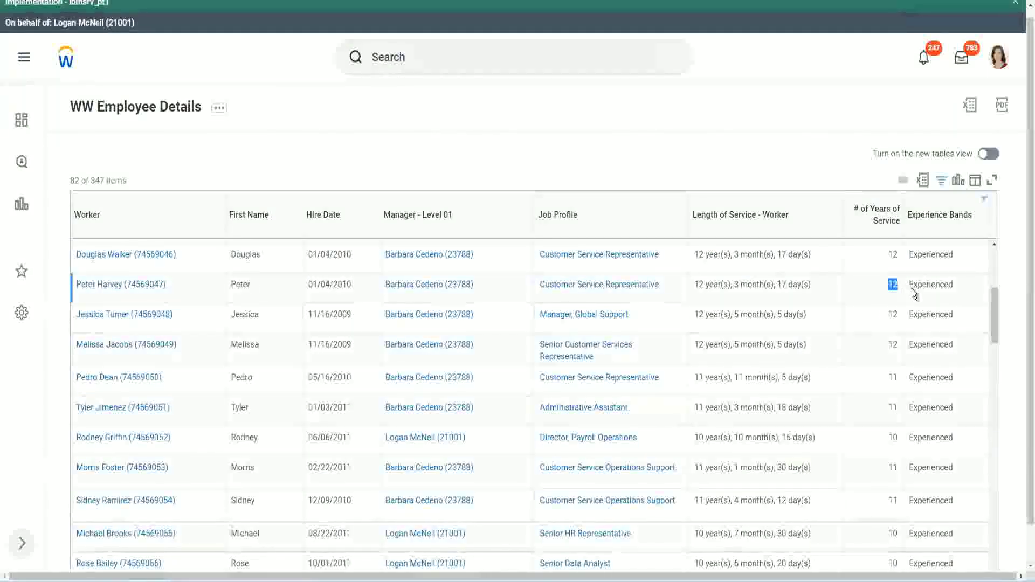
{"action": "double_click", "coordinate": [923, 284]}
{"action": "scroll", "coordinate": [890, 388], "scroll_direction": "down", "scroll_amount": 2}
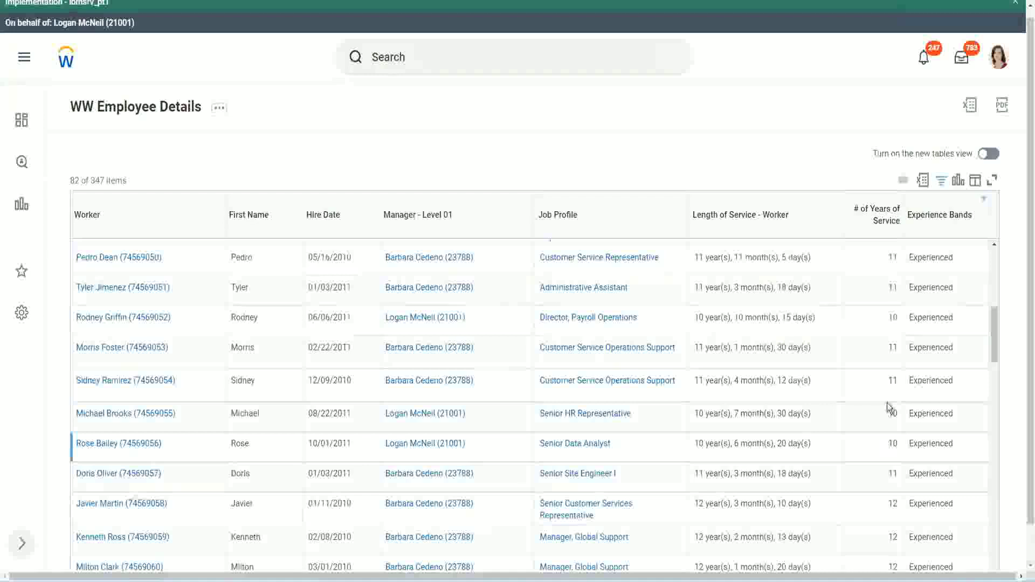
{"action": "left_click", "coordinate": [890, 380]}
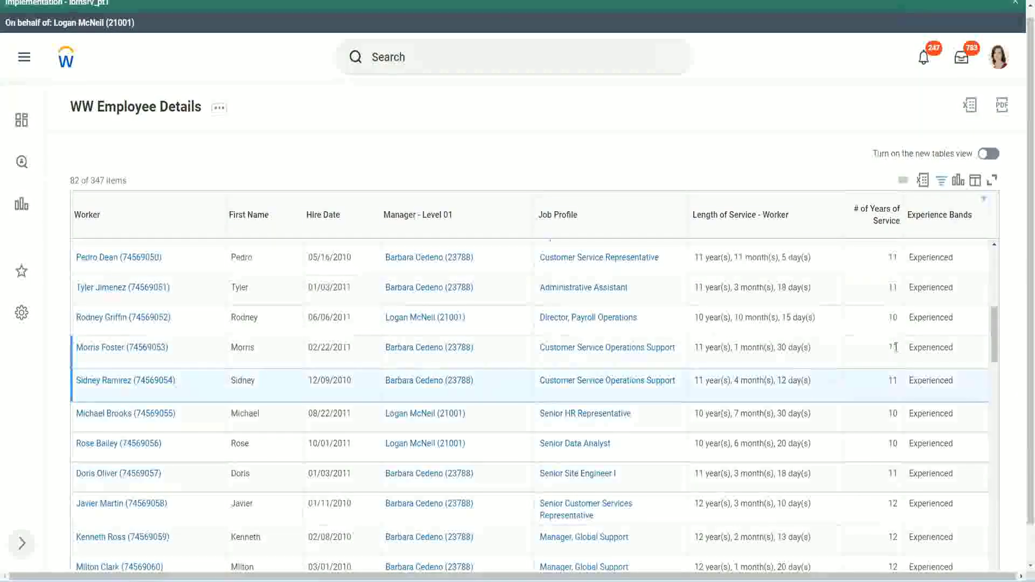
{"action": "left_click", "coordinate": [938, 346]}
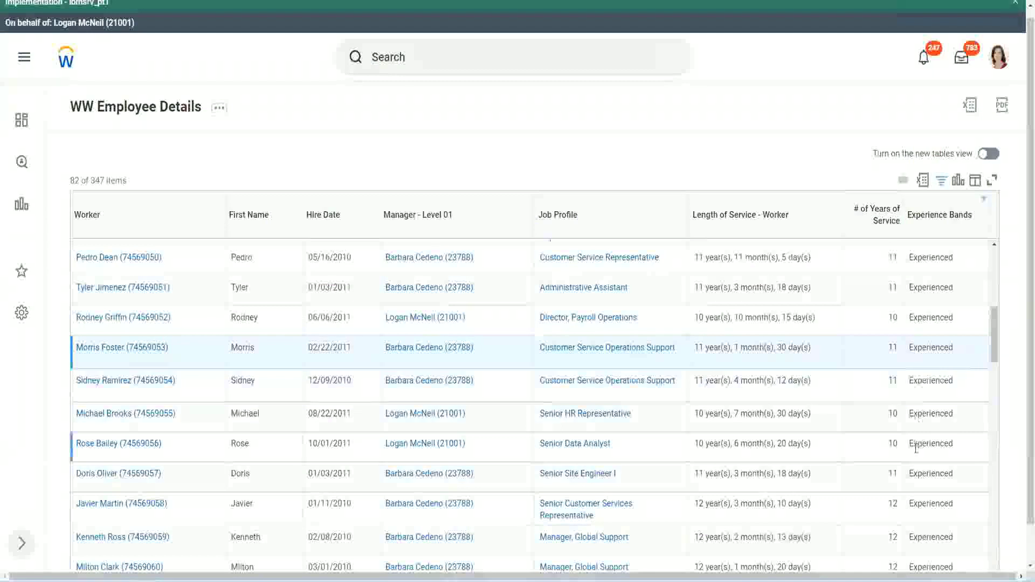
{"action": "scroll", "coordinate": [916, 448], "scroll_direction": "down", "scroll_amount": 6}
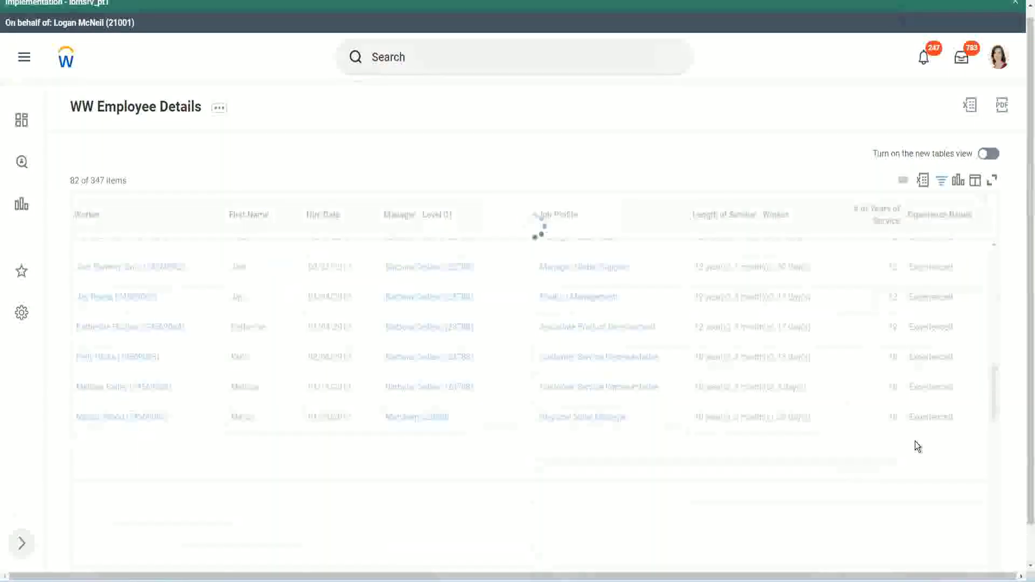